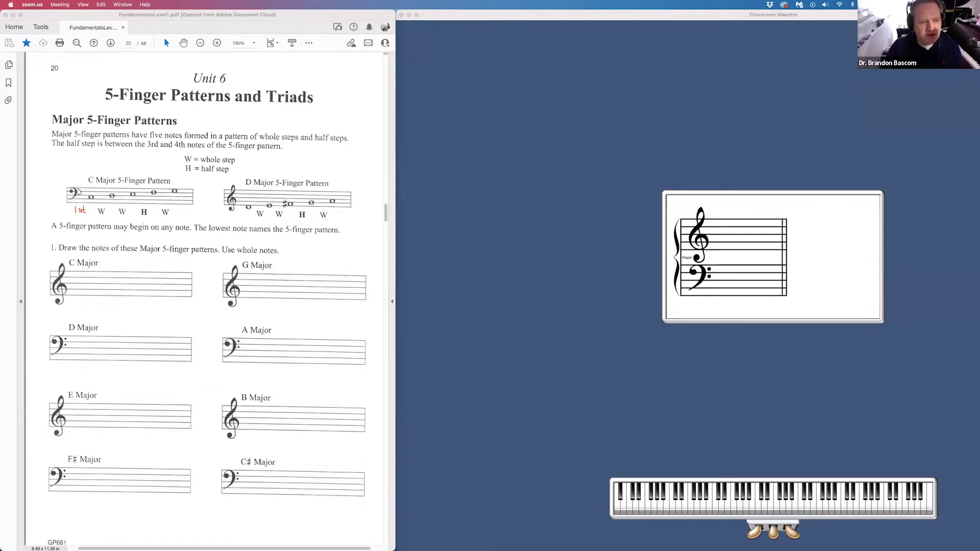
Circle in red the step labels under C Major, the C Major treble clef and the D Major bass clef
mouse_move(75, 202)
mouse_down()
mouse_move(56, 214)
mouse_move(153, 227)
mouse_move(190, 221)
mouse_move(156, 202)
mouse_move(69, 196)
mouse_up()
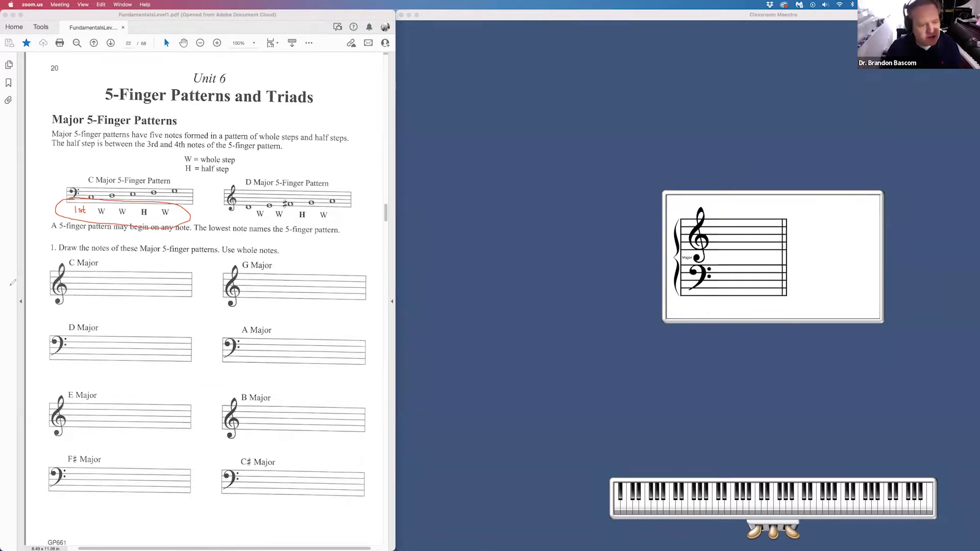
mouse_move(63, 260)
mouse_down()
mouse_move(43, 287)
mouse_move(78, 290)
mouse_move(64, 258)
mouse_up()
mouse_move(55, 330)
mouse_down()
mouse_move(59, 366)
mouse_move(73, 341)
mouse_move(56, 332)
mouse_up()
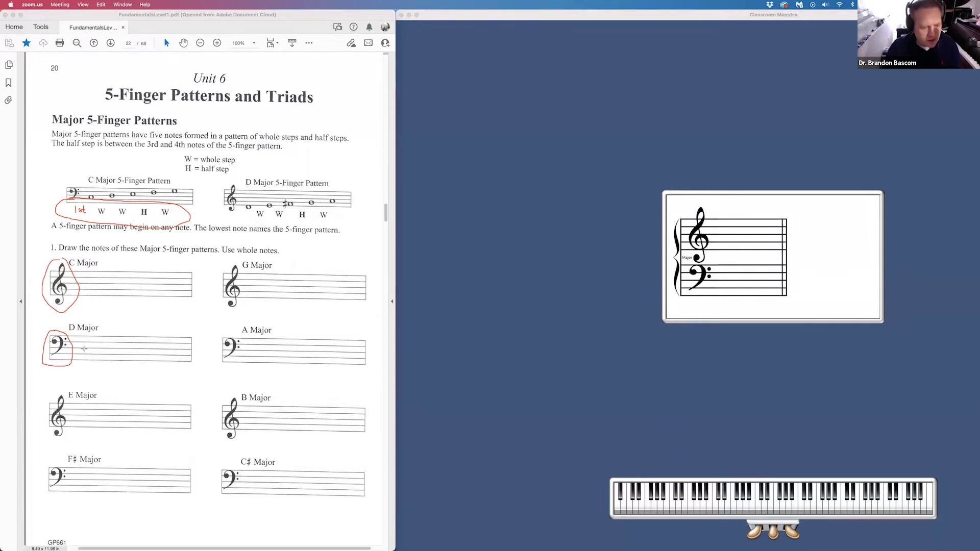
Draw five red whole notes on the D Major staff, with a sharp before the third note (F♯)
drag(84, 350, 88, 347)
drag(103, 347, 108, 342)
drag(131, 342, 124, 339)
mouse_move(117, 338)
mouse_down()
mouse_move(117, 348)
mouse_move(127, 341)
mouse_up()
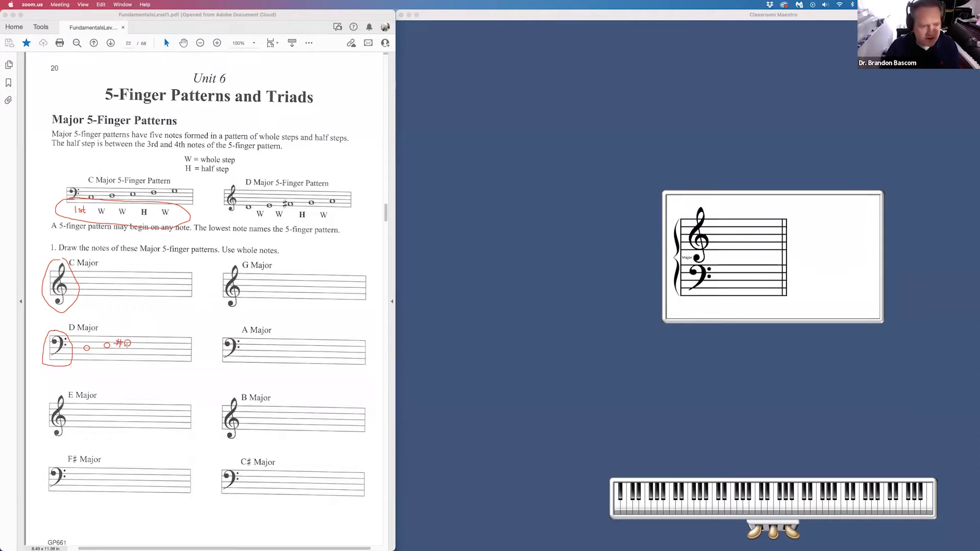
drag(142, 338, 151, 343)
drag(163, 337, 170, 339)
click(605, 480)
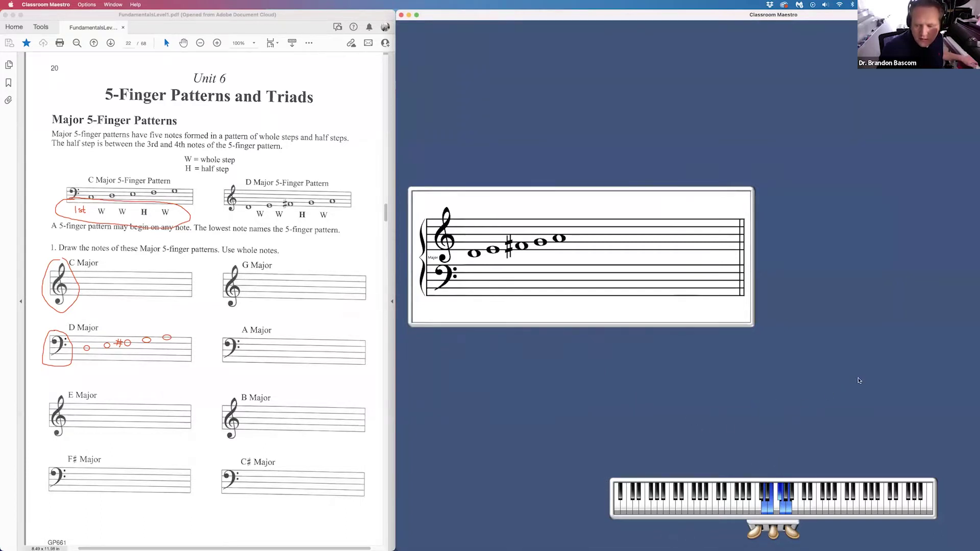
Circle the lit D–E–F♯–G–A keyboard keys in red and place a text box above the staff
mouse_move(788, 458)
mouse_down()
mouse_move(748, 511)
mouse_move(832, 482)
mouse_move(738, 493)
mouse_move(831, 506)
mouse_move(747, 498)
mouse_move(764, 517)
mouse_up()
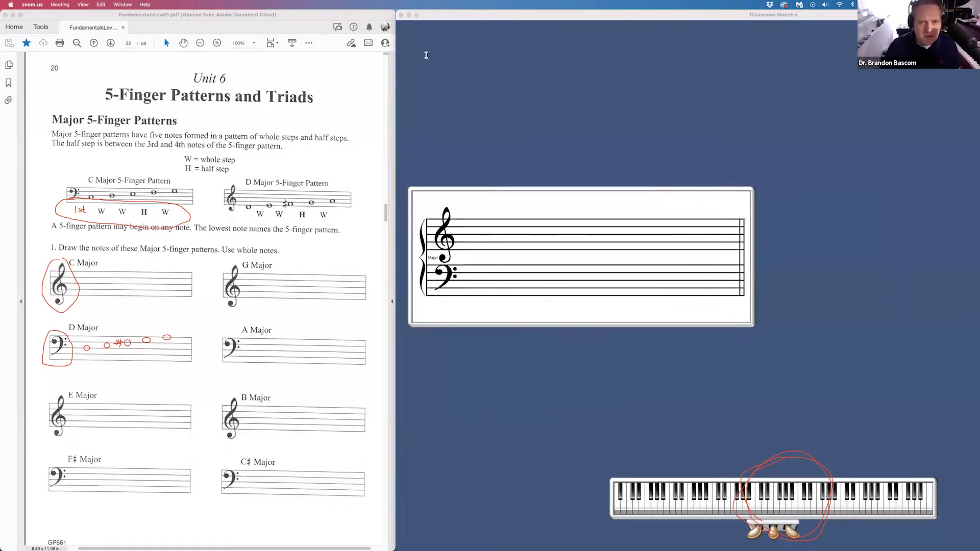
click(427, 55)
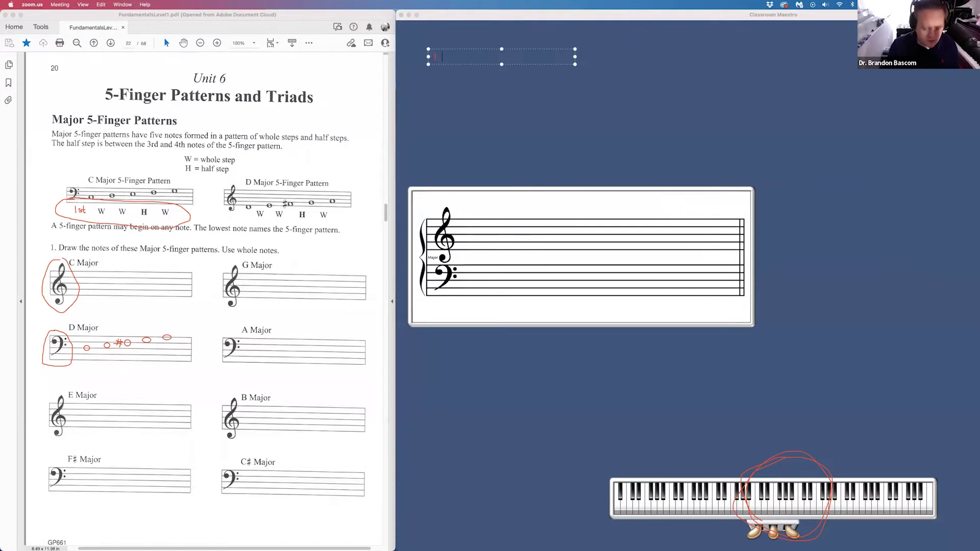
Write rules '1. Can't skip a letter', '2. Can't repeat a letter', '3. Can't mix sharps and flats', then clear the red circles
text(1. Can't ski)
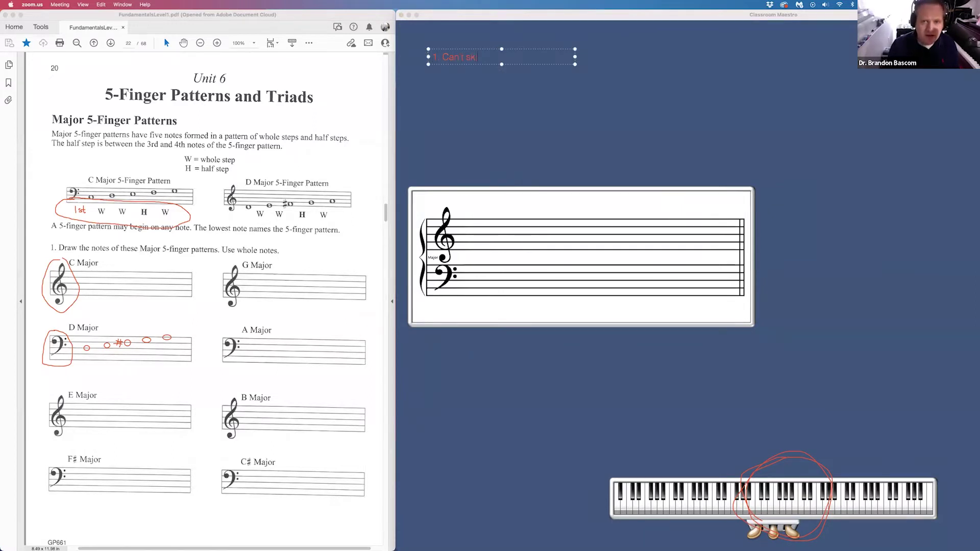
text(p a letter)
key(Return)
text(2. Can)
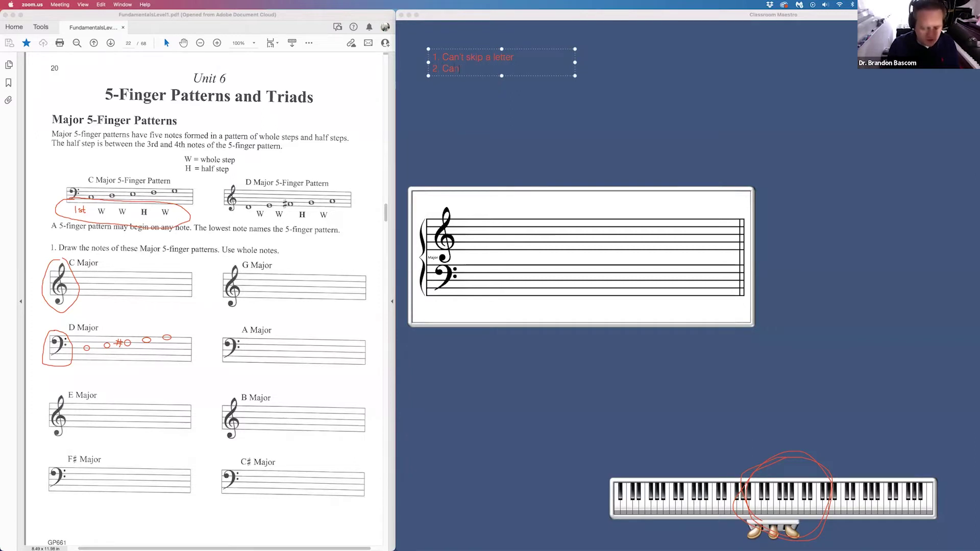
text('t repeat a letter)
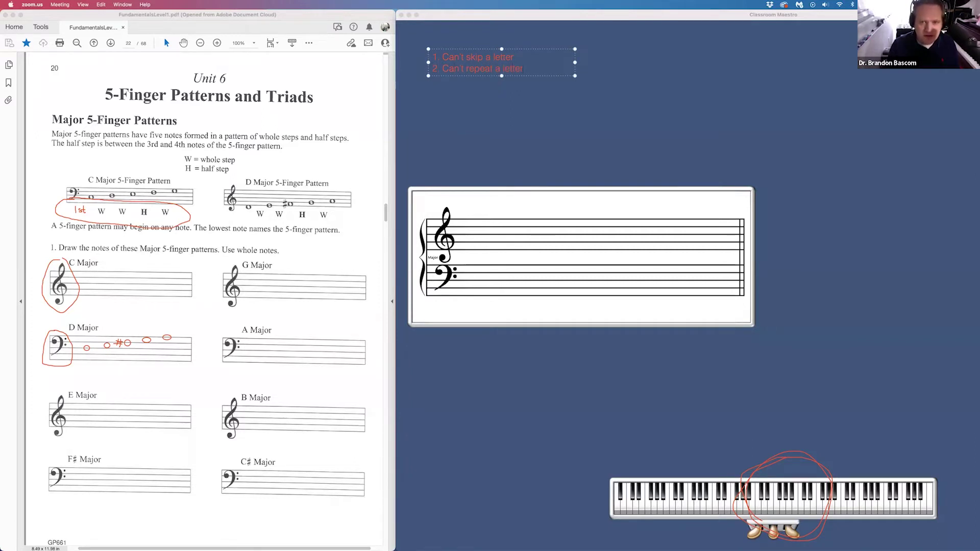
key(Return)
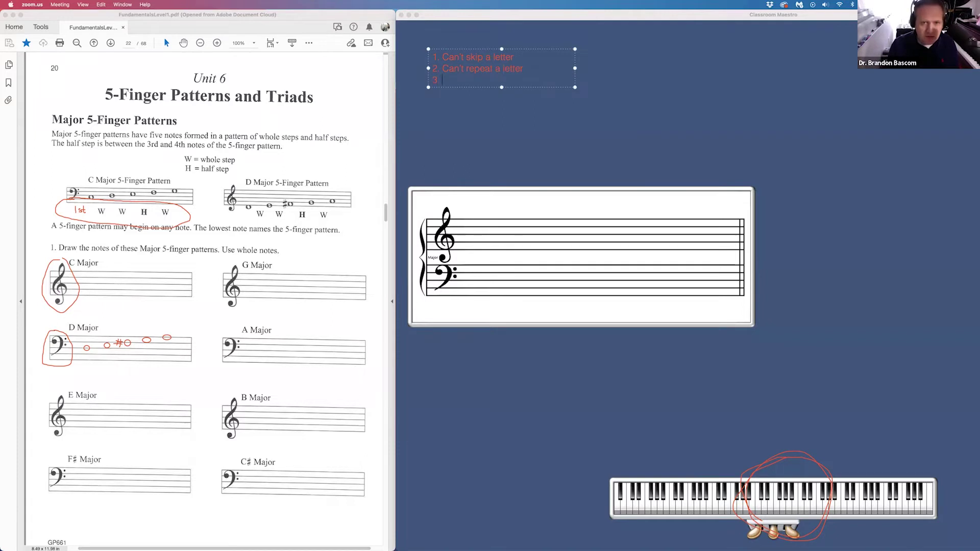
text(3. C)
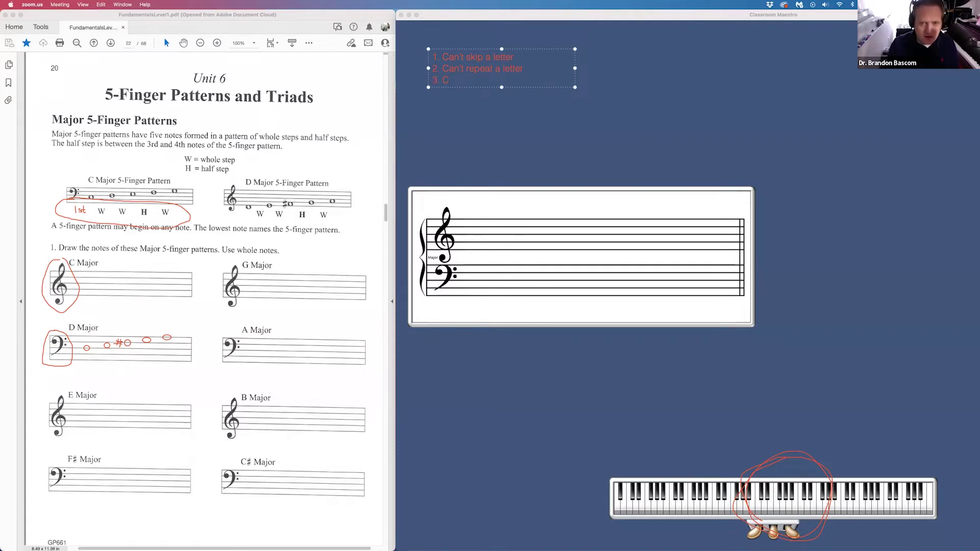
text(an't mix sh)
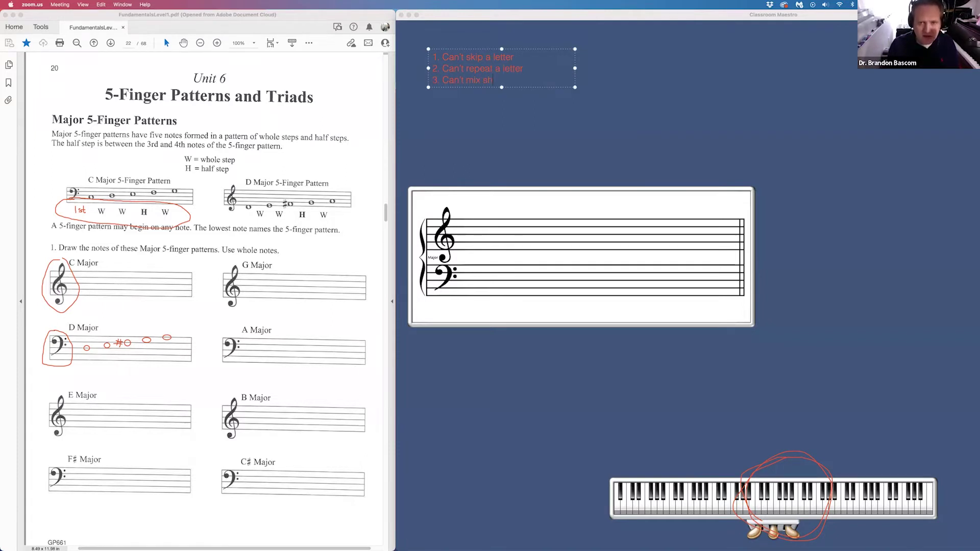
text(arps and flats)
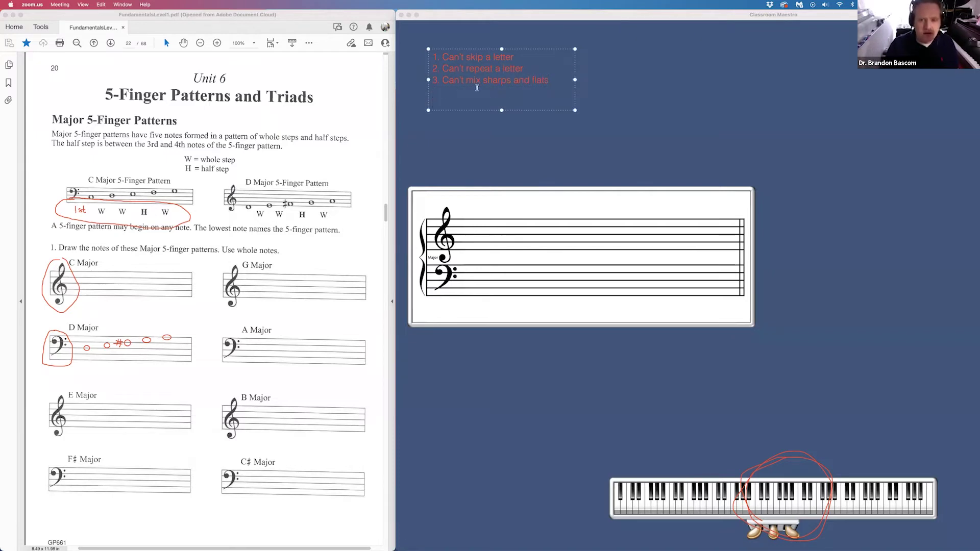
click(488, 172)
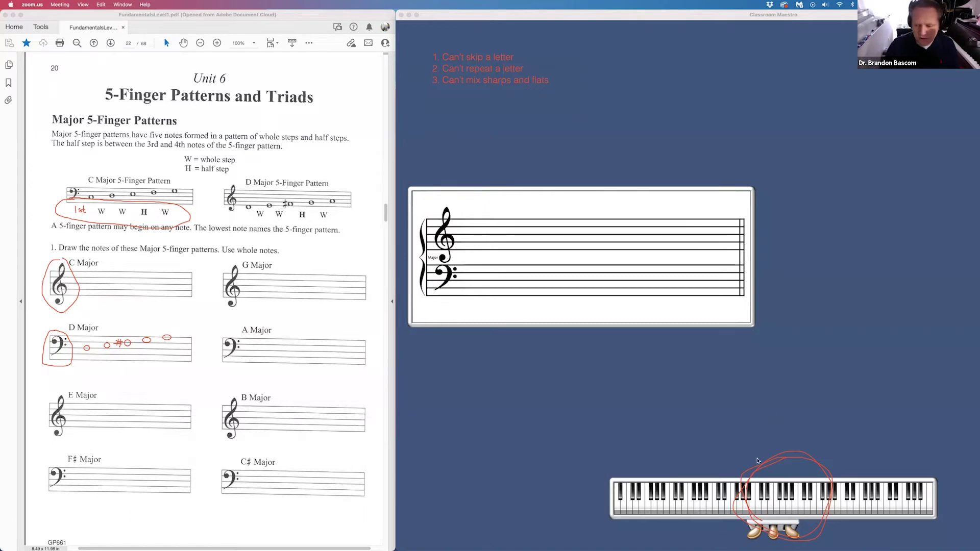
key(Escape)
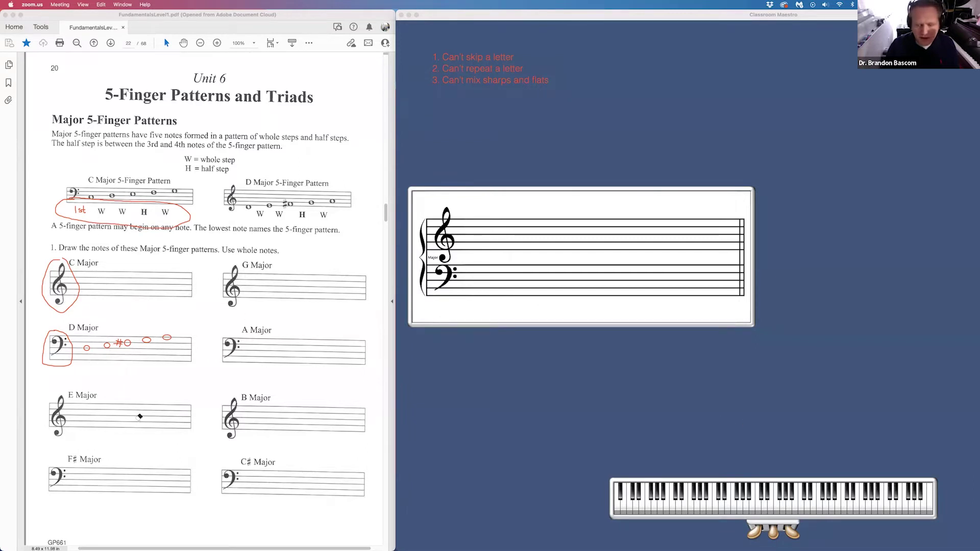
click(65, 364)
Erase the red notes and circles from page 20 and scroll down to exercise 2
mouse_move(113, 345)
mouse_down()
mouse_move(172, 337)
mouse_move(80, 339)
mouse_move(79, 330)
mouse_up()
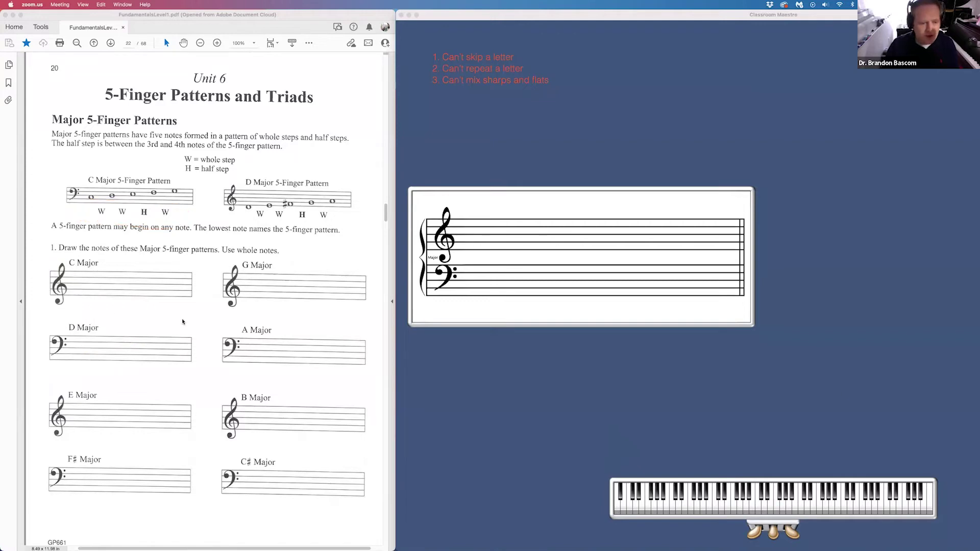
scroll(183, 322, down, 15)
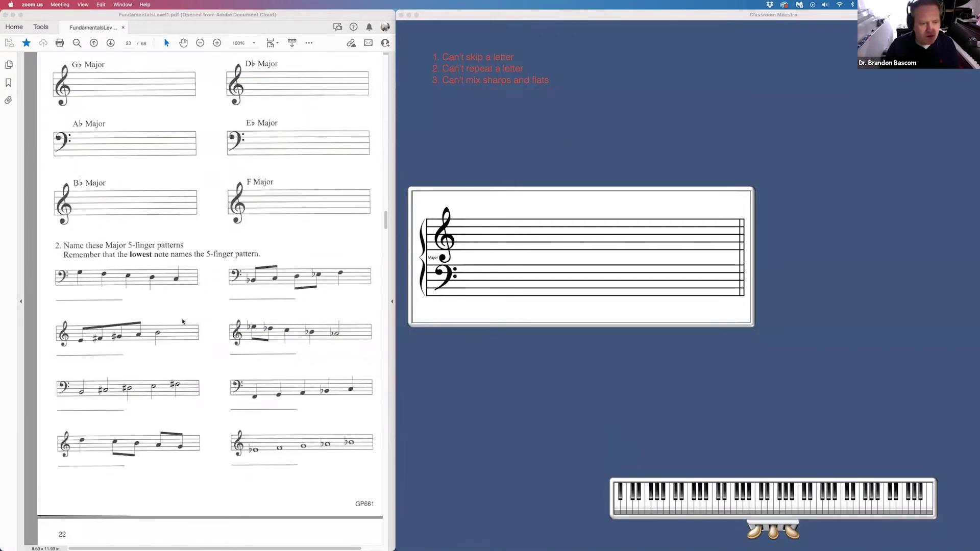
scroll(183, 321, down, 6)
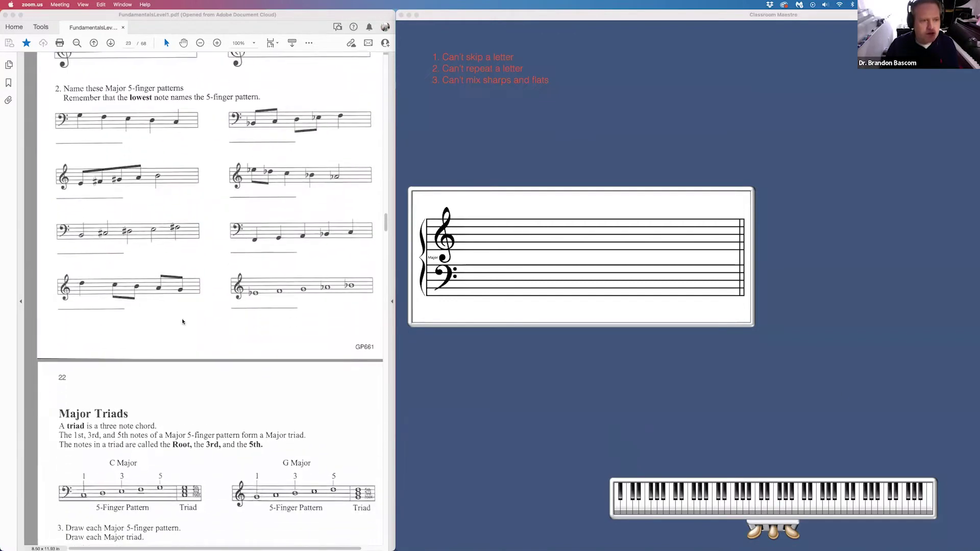
scroll(183, 322, down, 1)
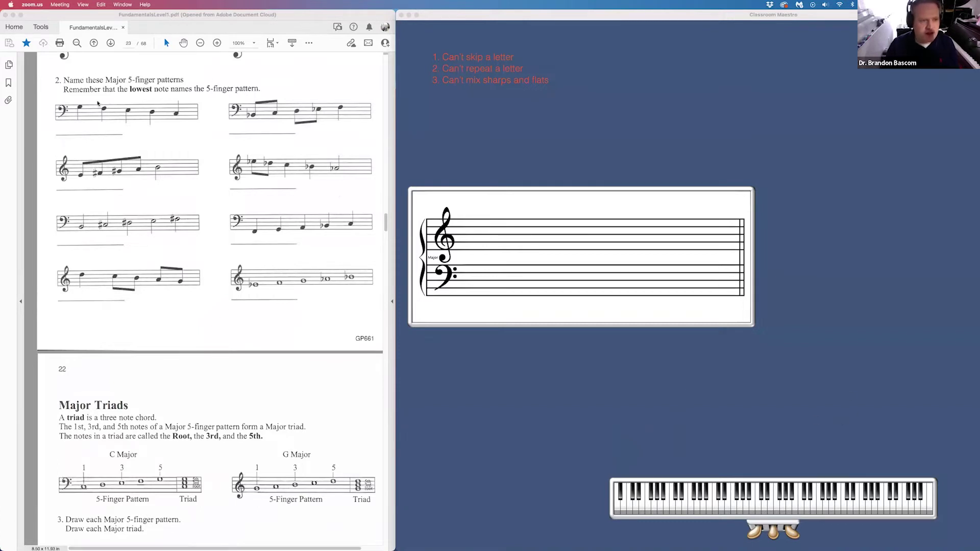
Underline 'the lowest note' and circle the first bass-clef note, then erase those red marks
drag(105, 97, 171, 97)
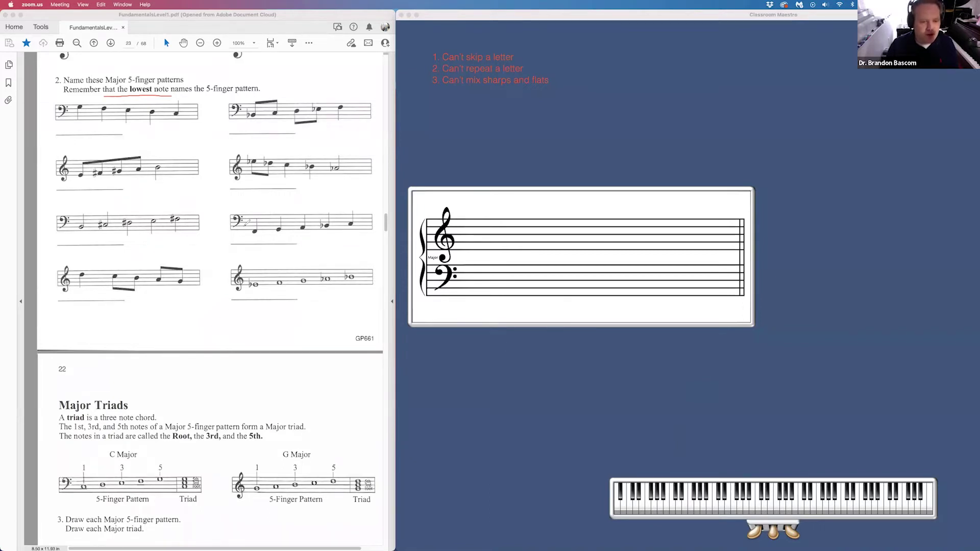
mouse_move(250, 211)
mouse_down()
mouse_move(258, 240)
mouse_move(262, 210)
mouse_move(244, 225)
mouse_move(267, 225)
mouse_move(256, 208)
mouse_move(225, 213)
mouse_move(236, 204)
mouse_move(256, 231)
mouse_up()
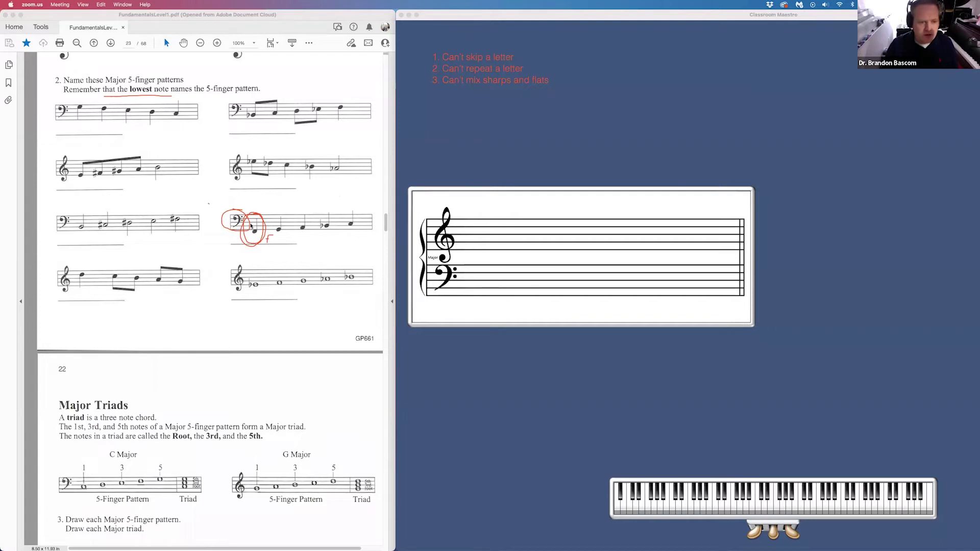
drag(209, 204, 265, 234)
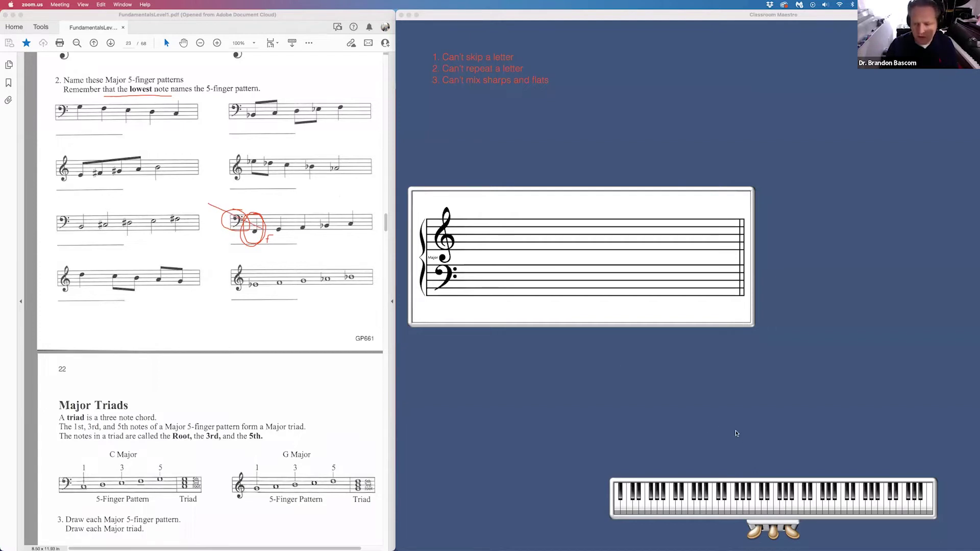
drag(225, 212, 267, 231)
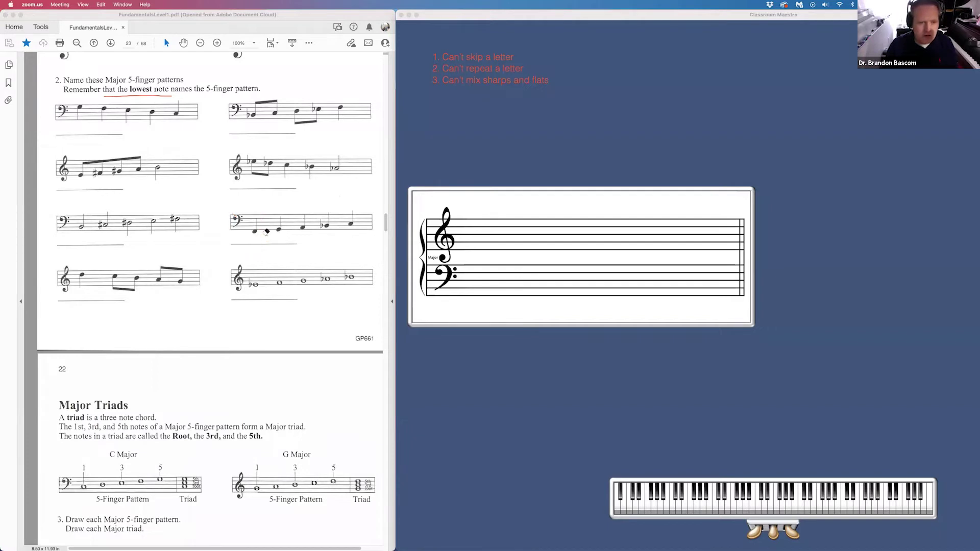
click(128, 95)
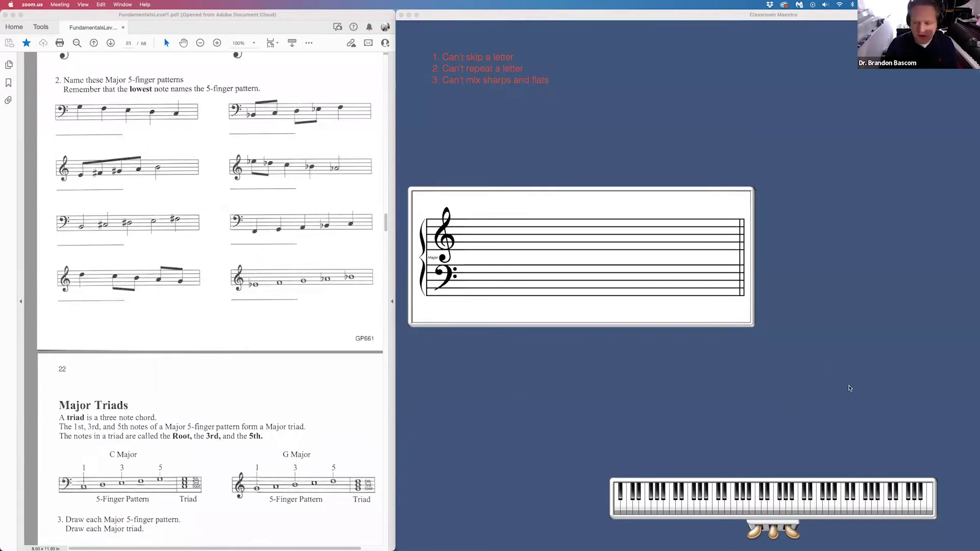
scroll(188, 351, down, 5)
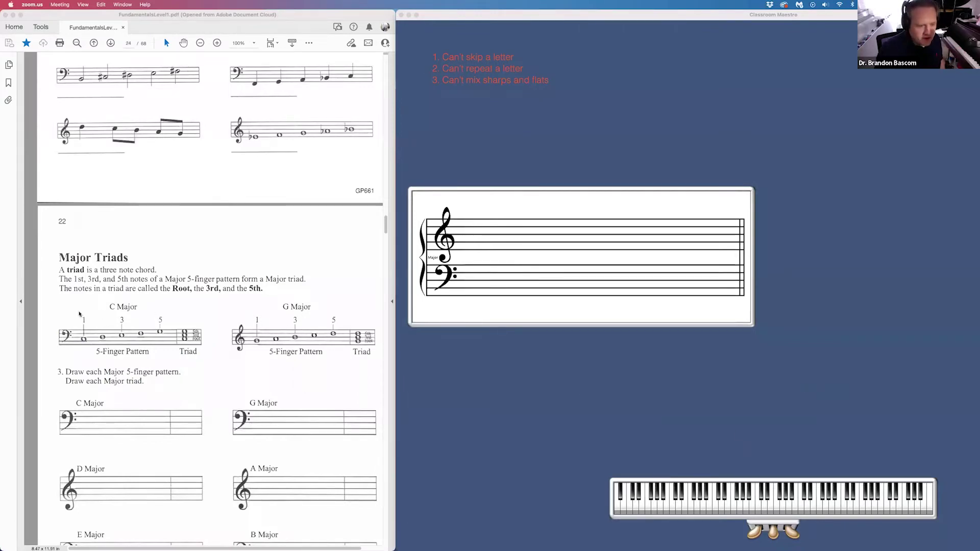
Circle the C Major 5-finger pattern example in red and cross out its fourth note
mouse_move(102, 311)
mouse_down()
mouse_move(56, 354)
mouse_move(181, 325)
mouse_move(75, 319)
mouse_move(99, 343)
mouse_move(153, 347)
mouse_up()
drag(144, 328, 135, 341)
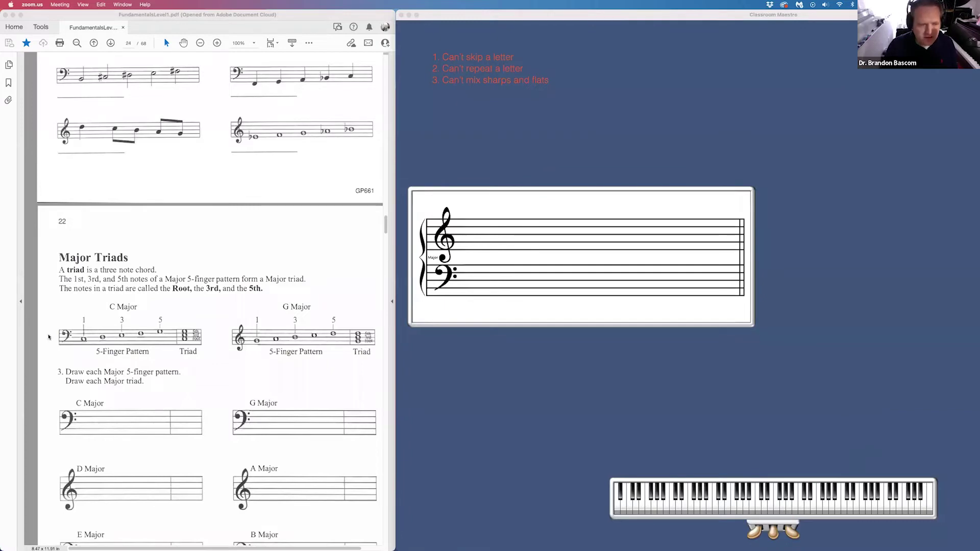
scroll(95, 317, down, 5)
scroll(95, 317, down, 10)
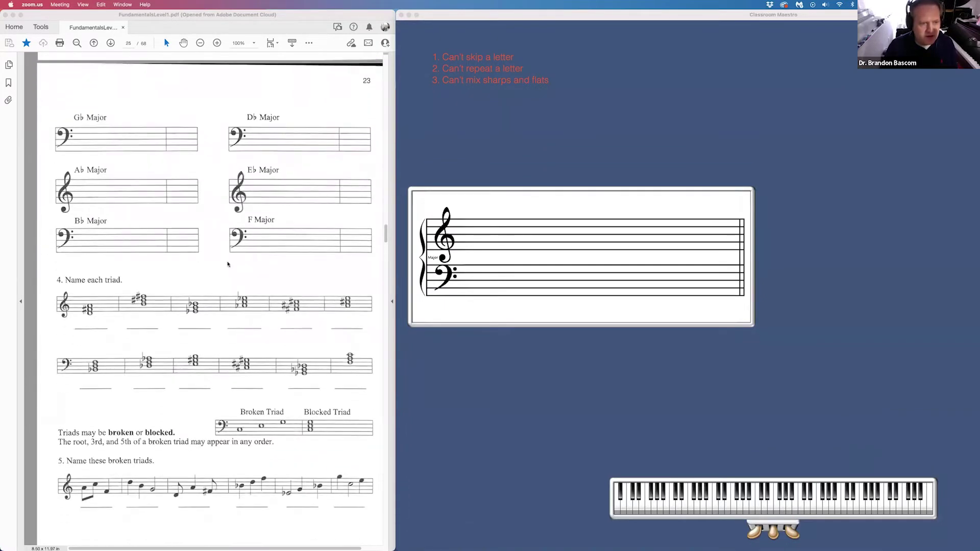
scroll(215, 194, down, 4)
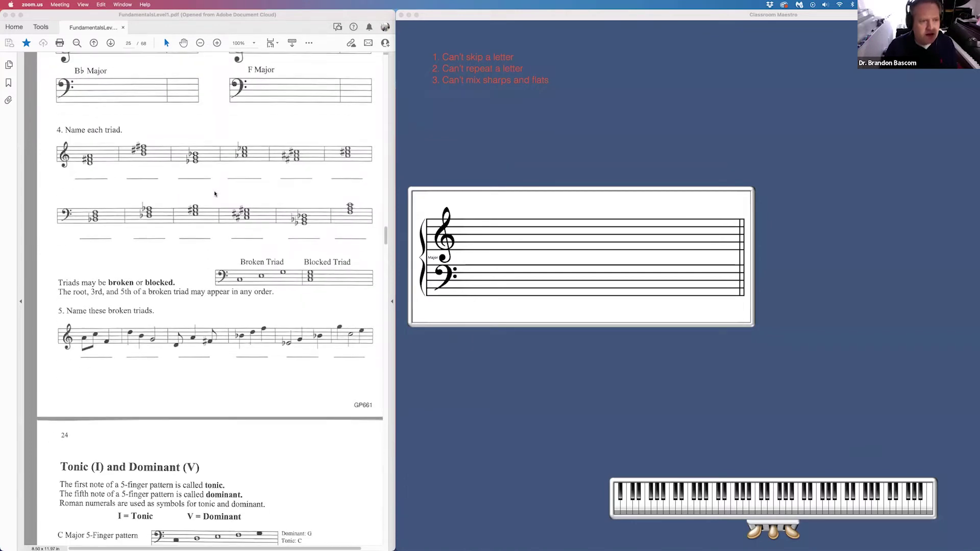
scroll(215, 194, down, 2)
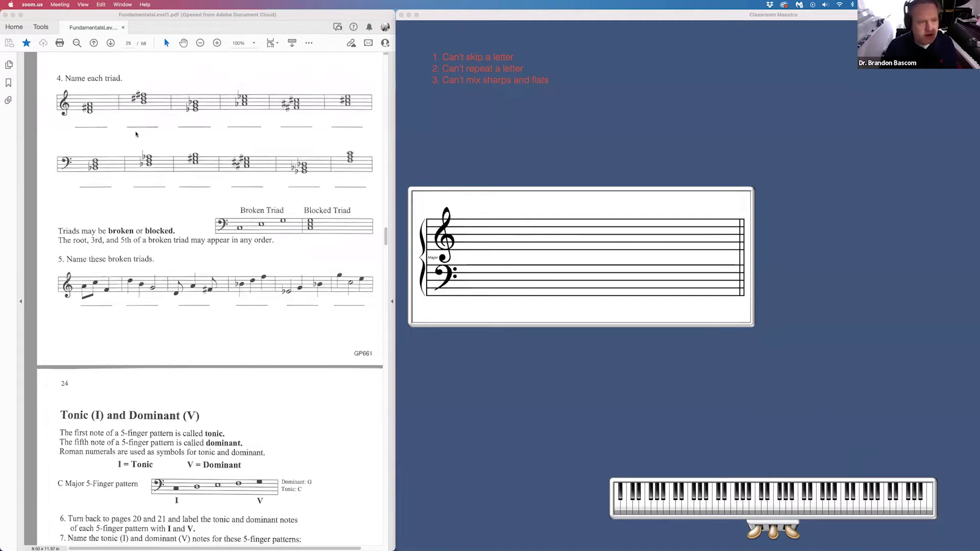
mouse_move(110, 113)
mouse_down()
mouse_move(93, 112)
mouse_move(147, 102)
mouse_up()
drag(209, 116, 198, 110)
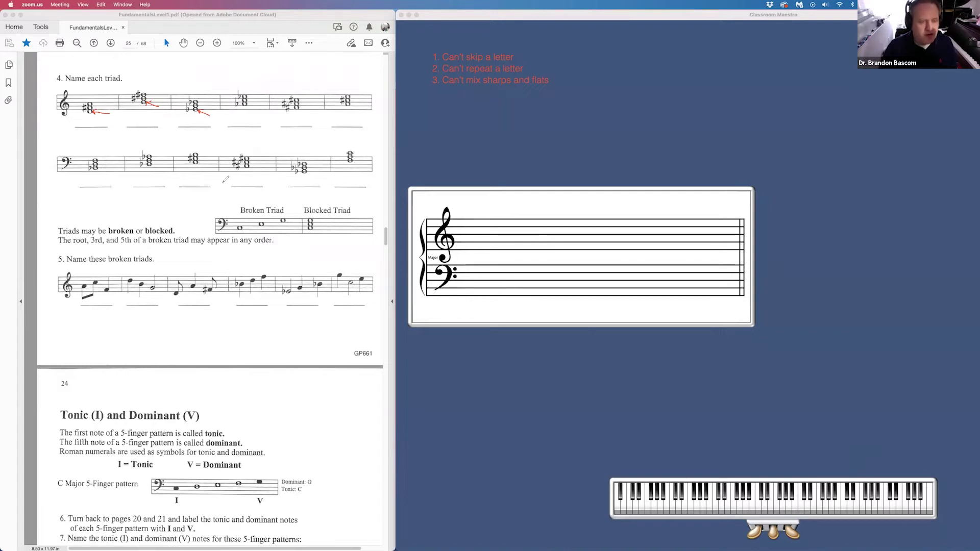
key(super+z)
key(super+z)
key(super+z)
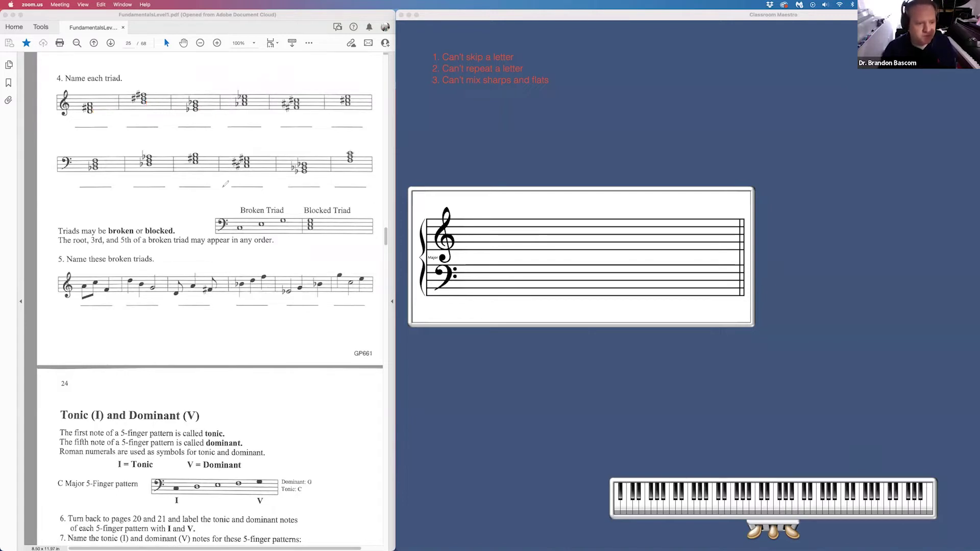
click(675, 367)
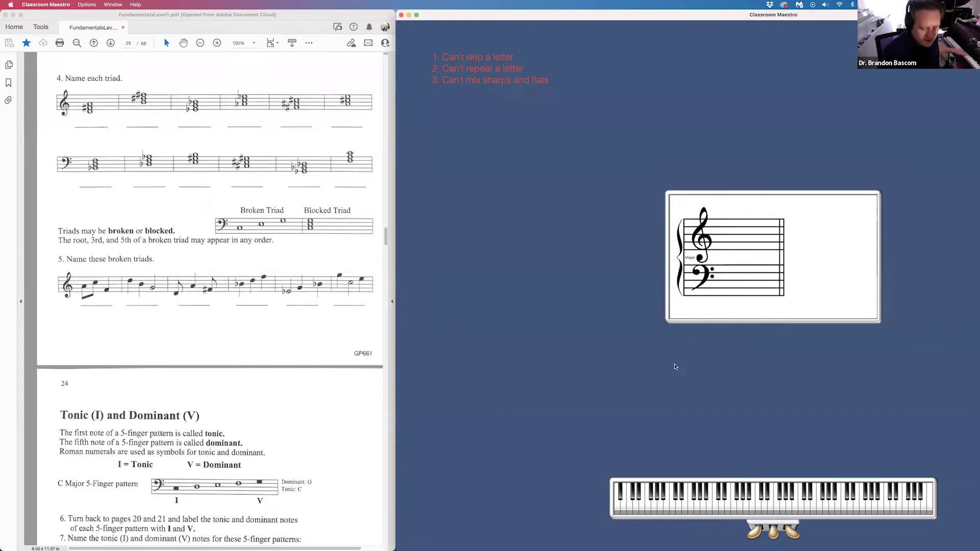
key(super+Tab)
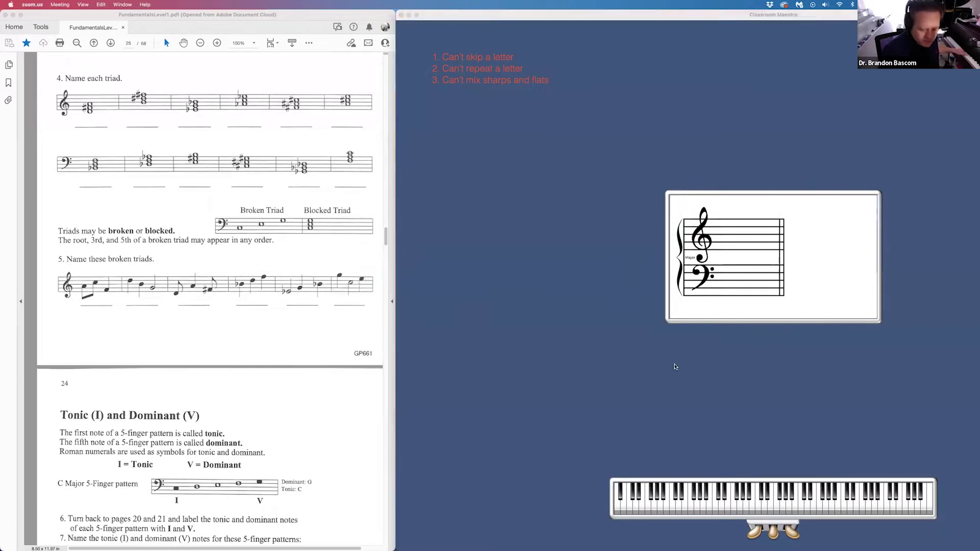
click(650, 330)
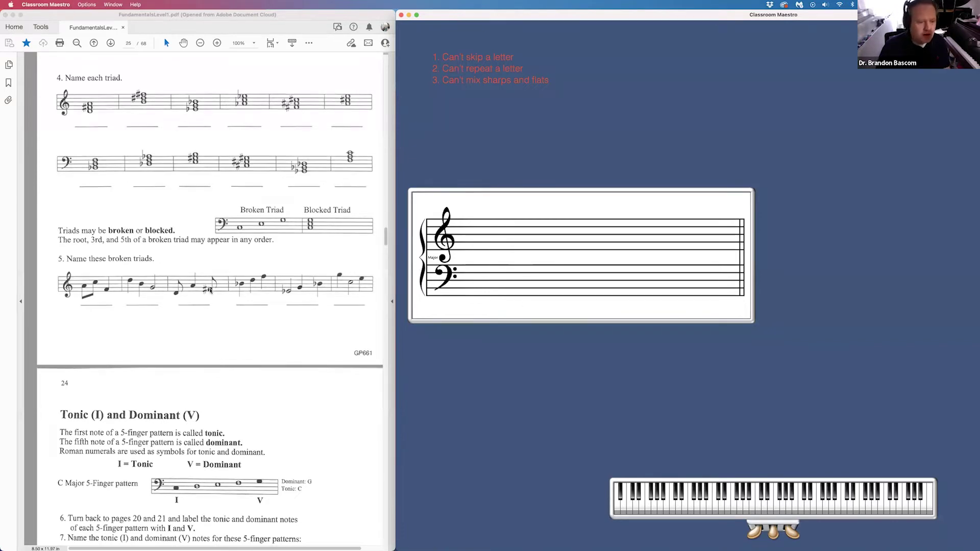
scroll(210, 291, down, 5)
On page 24, circle the tonic C and dominant G in red, then write C and G in the C Major blanks
scroll(210, 291, down, 2)
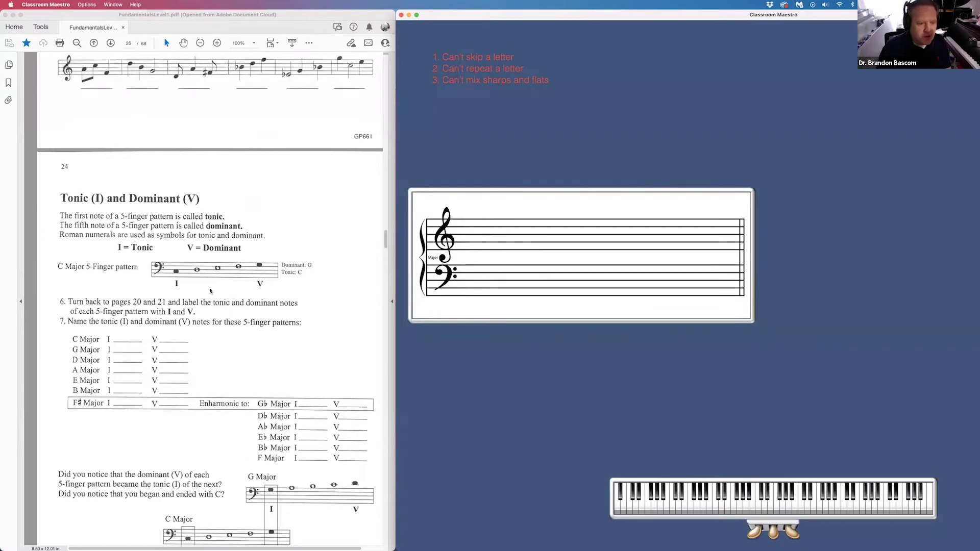
scroll(210, 291, down, 2)
scroll(210, 291, down, 1)
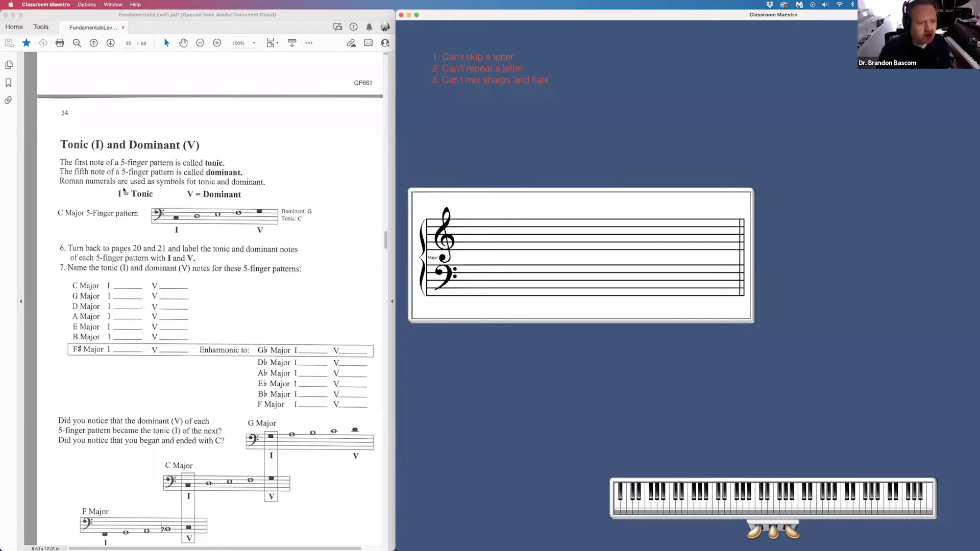
mouse_move(163, 218)
mouse_down()
mouse_move(183, 238)
mouse_move(187, 213)
mouse_up()
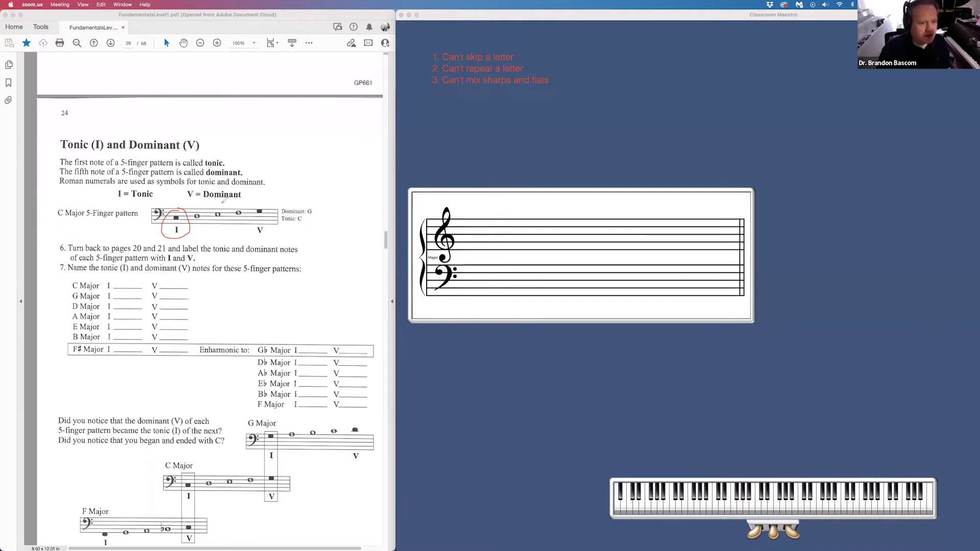
drag(177, 211, 175, 217)
mouse_move(259, 202)
mouse_down()
mouse_move(250, 217)
mouse_move(276, 234)
mouse_move(263, 199)
mouse_up()
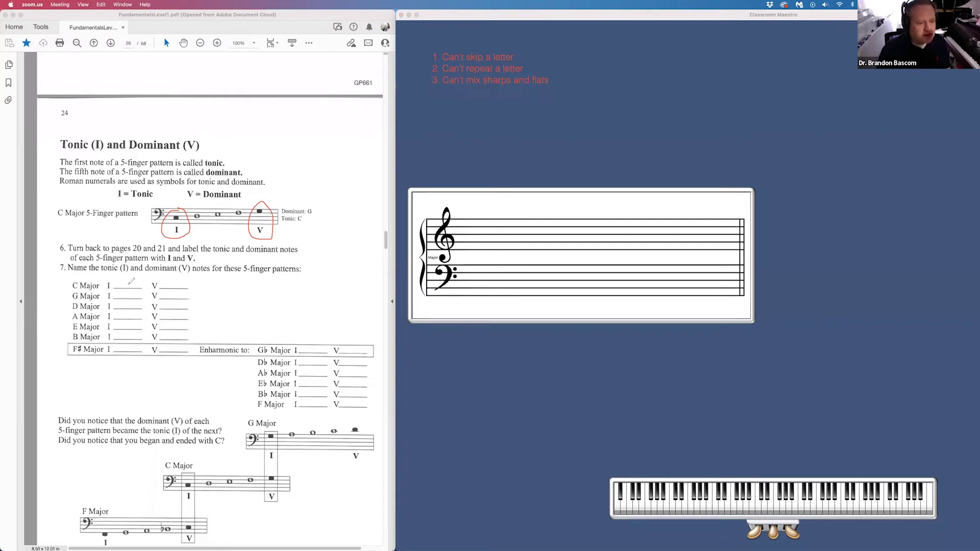
drag(127, 281, 130, 285)
drag(176, 280, 176, 288)
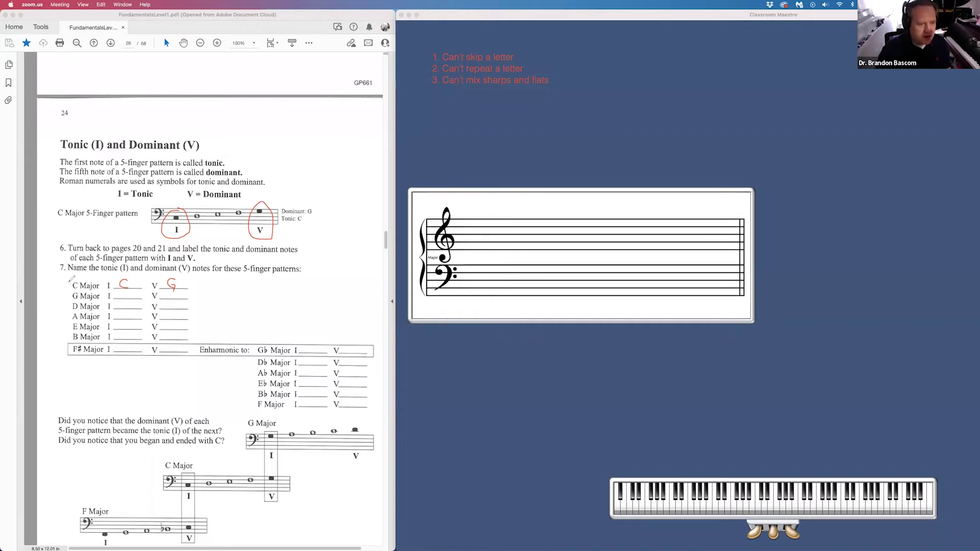
Loop the key names and I/V answer columns in red, circle 'Enharmonic to:', then turn to page 25
mouse_move(69, 284)
mouse_down()
mouse_move(60, 331)
mouse_move(72, 360)
mouse_move(80, 351)
mouse_up()
mouse_move(82, 313)
mouse_down()
mouse_move(72, 280)
mouse_move(118, 291)
mouse_move(117, 352)
mouse_move(128, 361)
mouse_move(145, 299)
mouse_move(121, 266)
mouse_move(167, 274)
mouse_move(164, 349)
mouse_move(188, 331)
mouse_move(192, 286)
mouse_move(175, 270)
mouse_up()
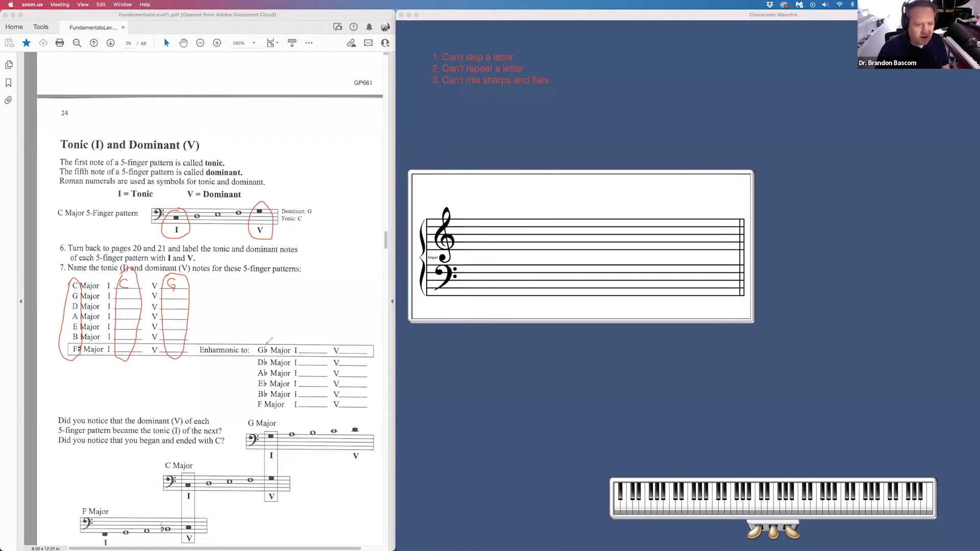
mouse_move(220, 346)
mouse_down()
mouse_move(199, 352)
mouse_move(225, 362)
mouse_move(240, 343)
mouse_move(215, 345)
mouse_up()
key(Right)
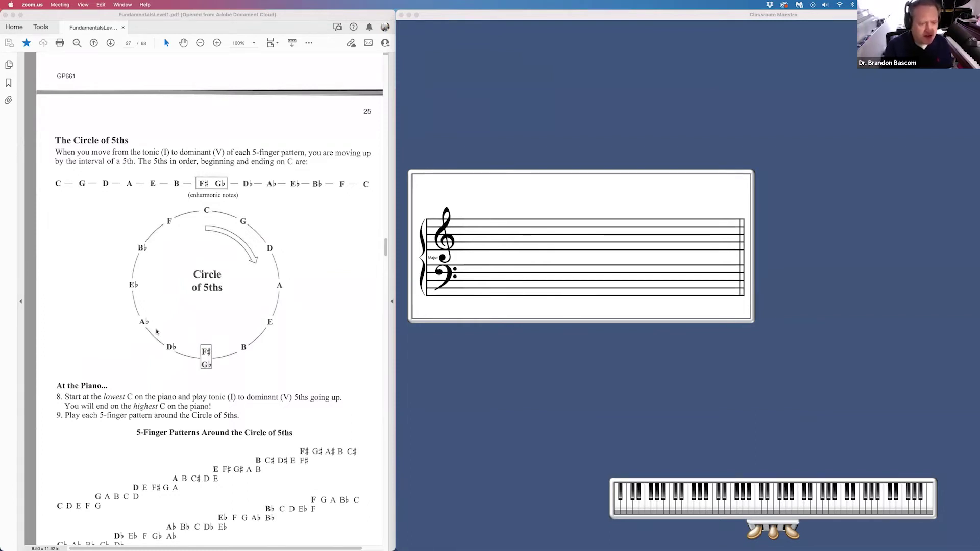
Scroll down past the Circle of 5ths to page 26, Minor 5-Finger Patterns
scroll(197, 312, down, 2)
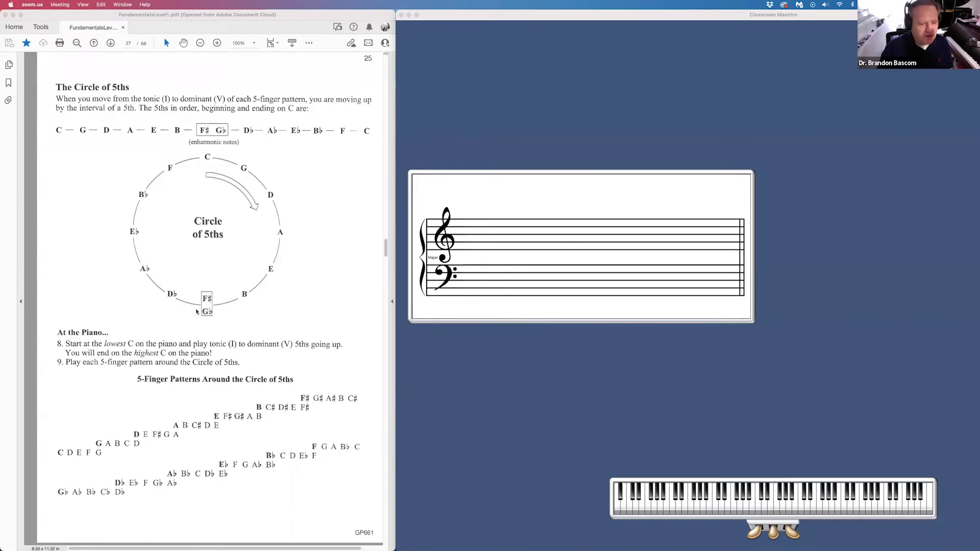
scroll(181, 258, down, 12)
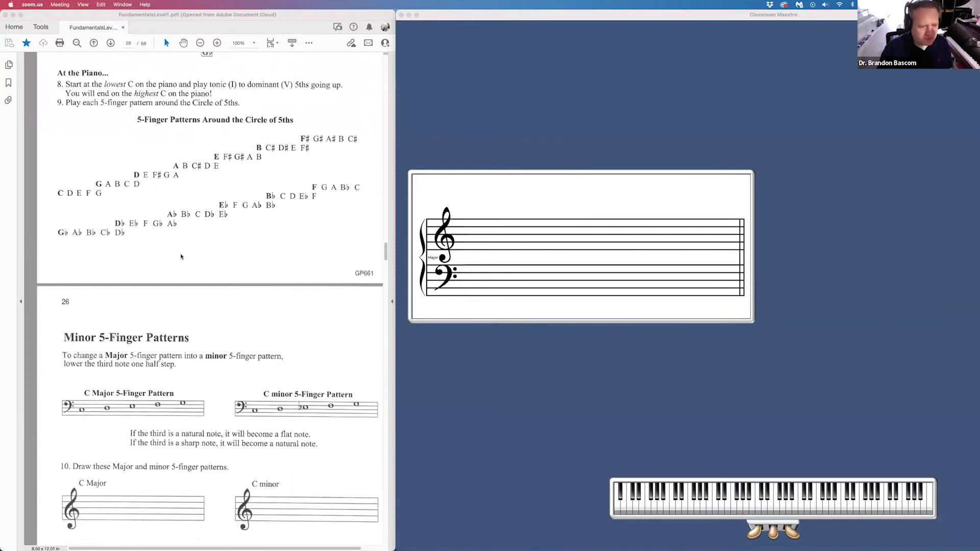
scroll(180, 257, down, 5)
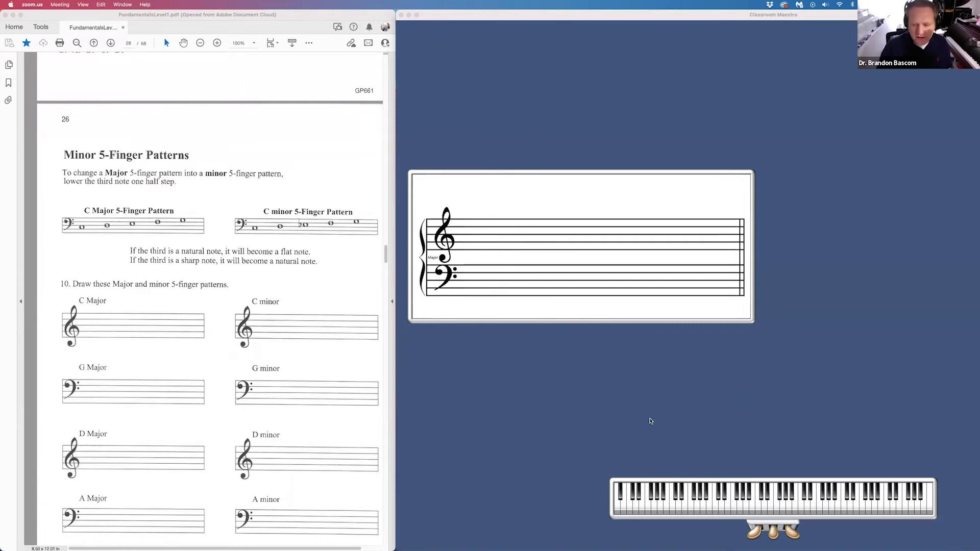
text(1st)
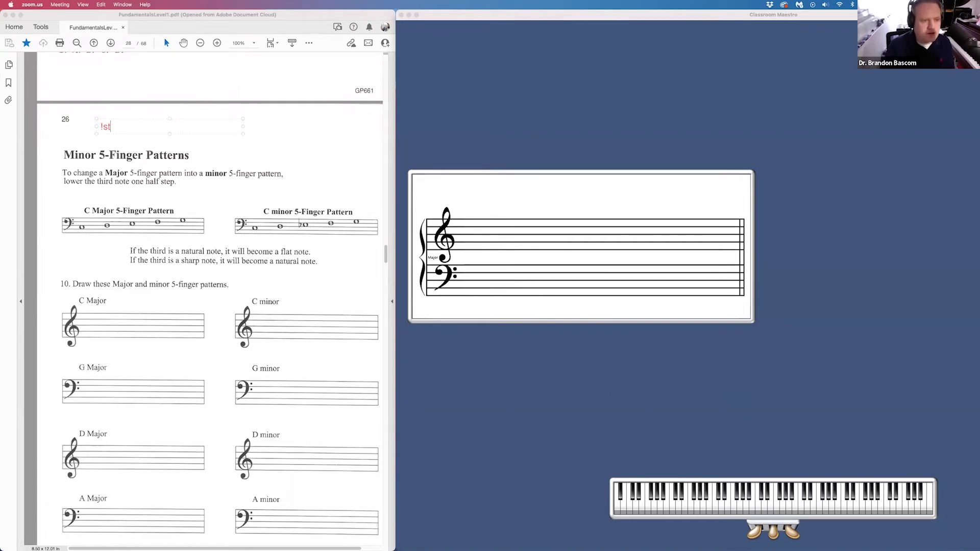
key(BackSpace)
key(BackSpace)
text(1st W )
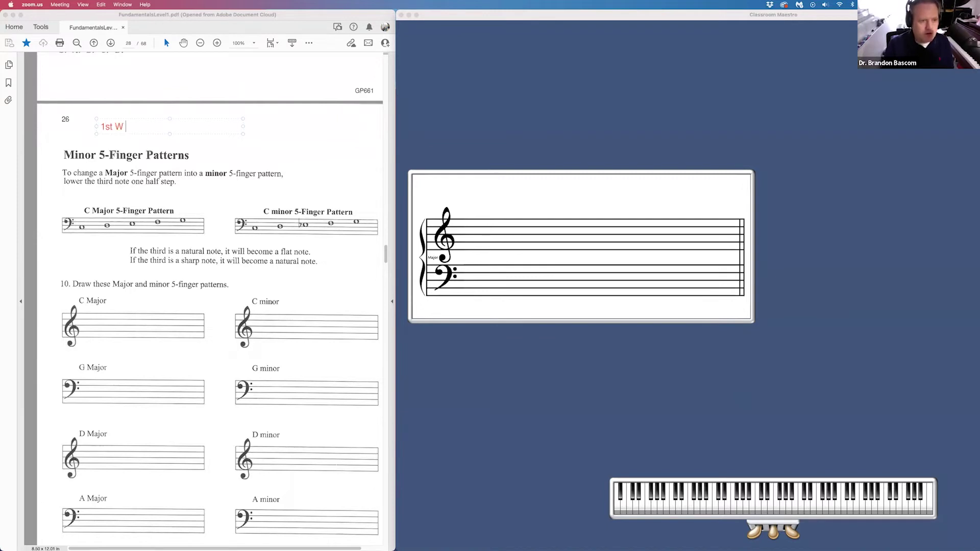
text(H)
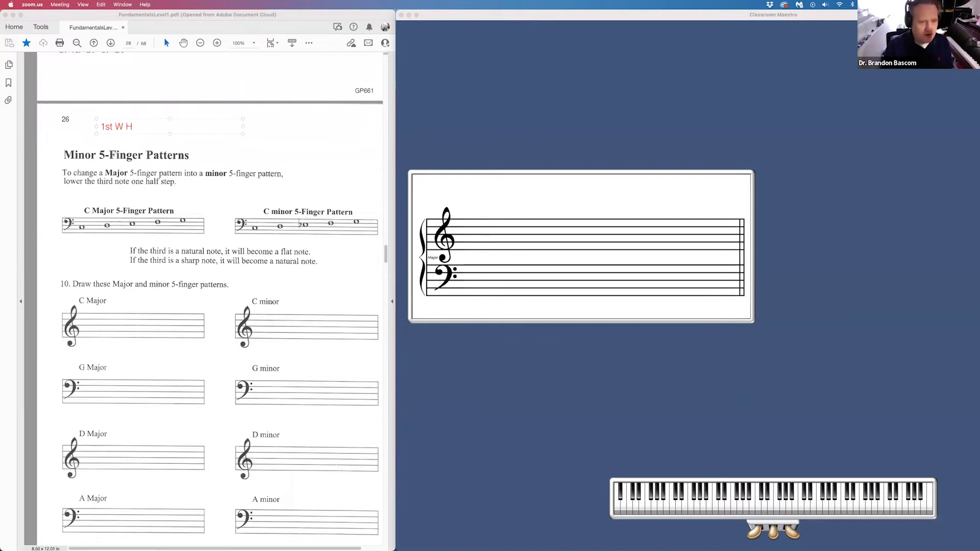
text( W W)
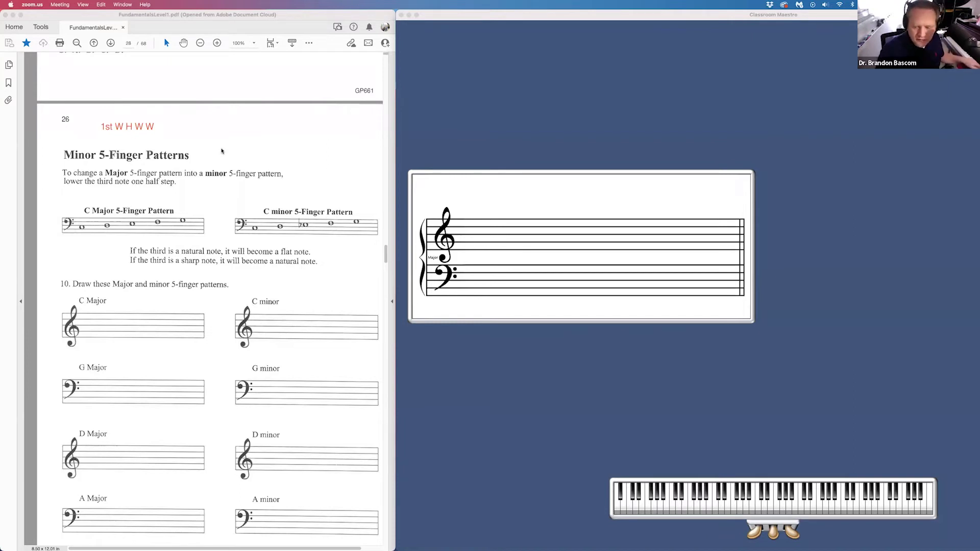
key(super+Tab)
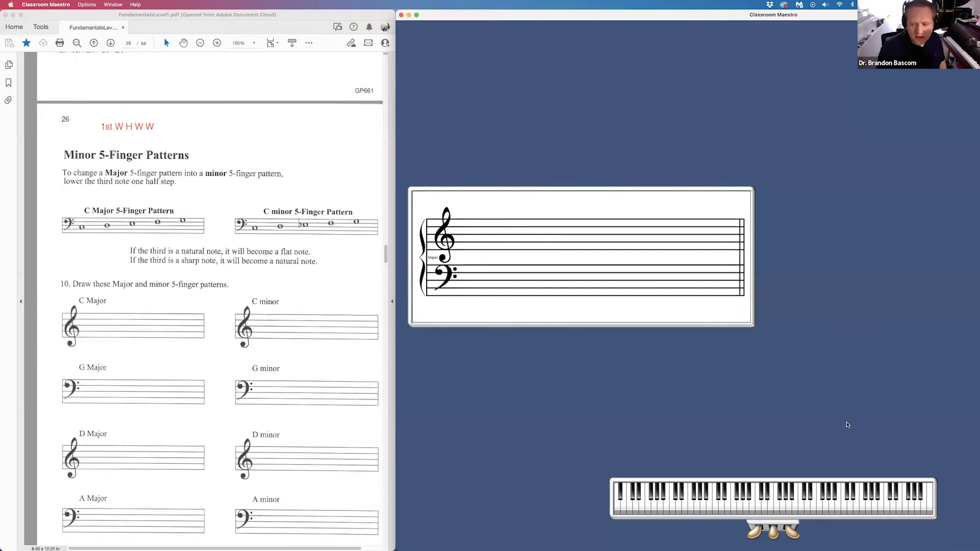
click(846, 440)
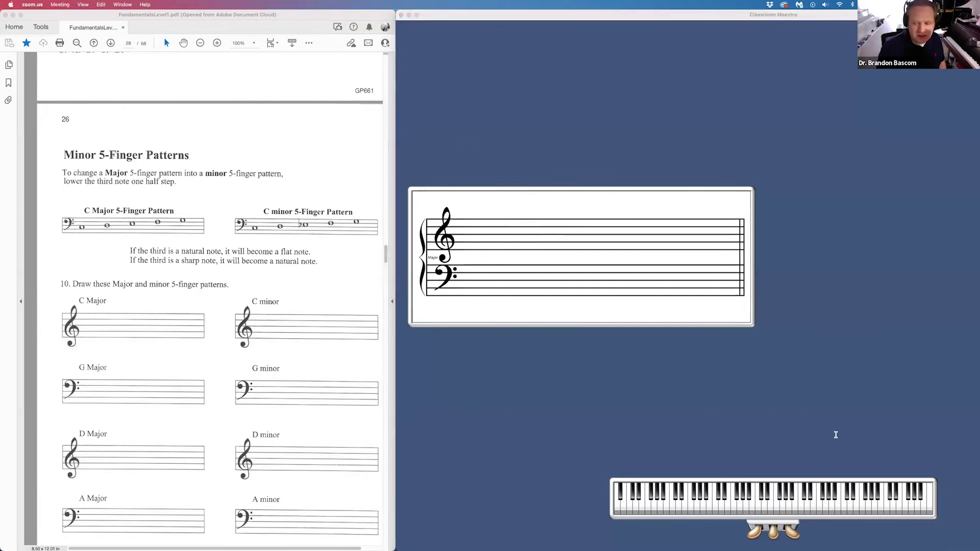
Scroll through pages 27 and 28 until the Minor Triads section is in view
scroll(348, 358, down, 10)
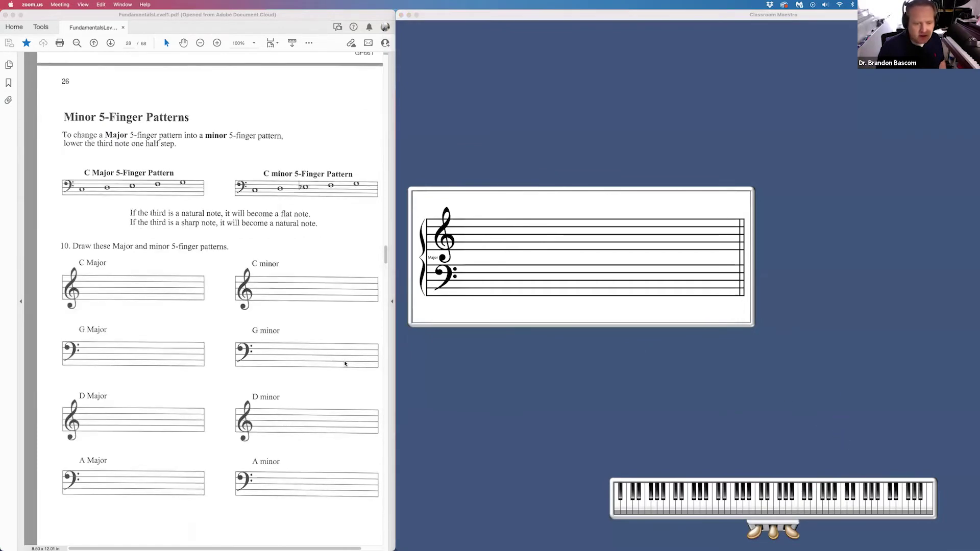
scroll(345, 363, down, 10)
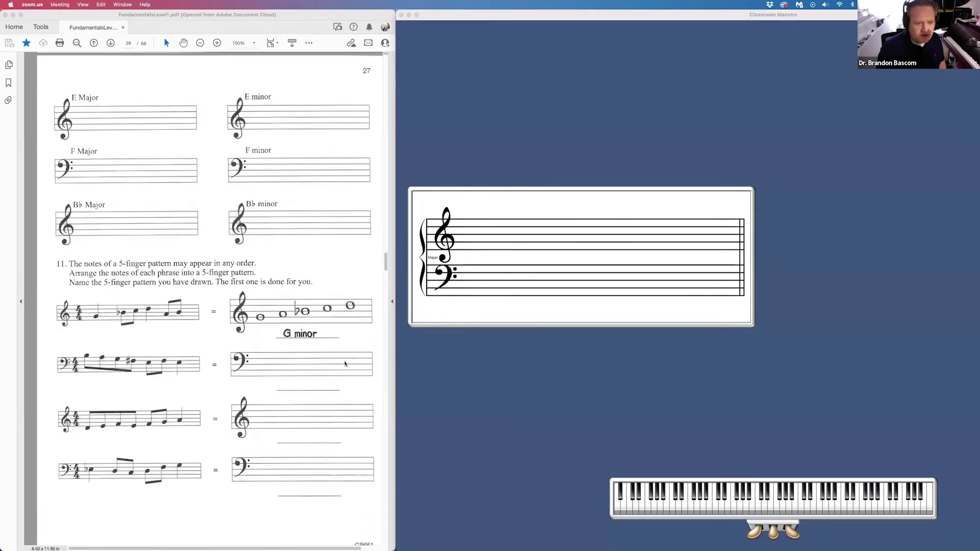
scroll(344, 363, down, 1)
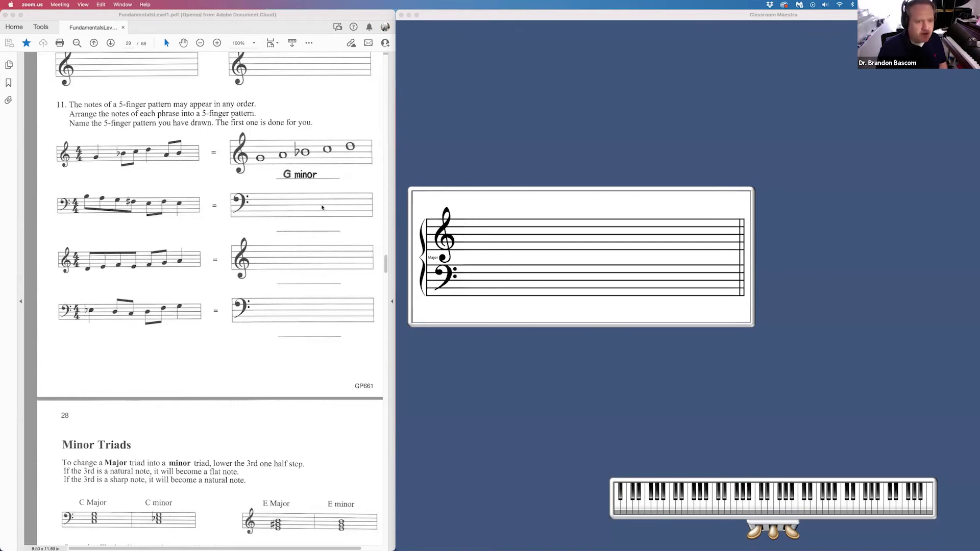
scroll(281, 241, down, 6)
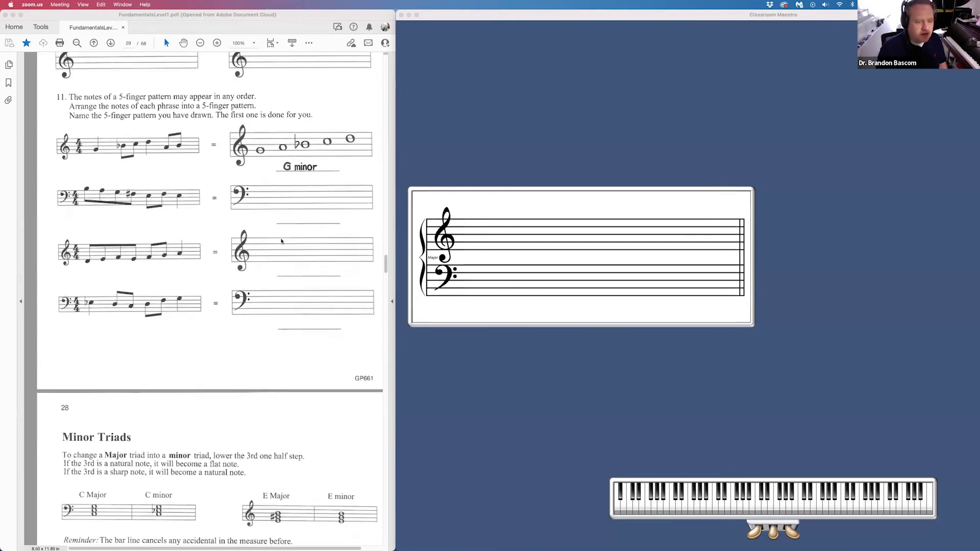
scroll(281, 241, down, 1)
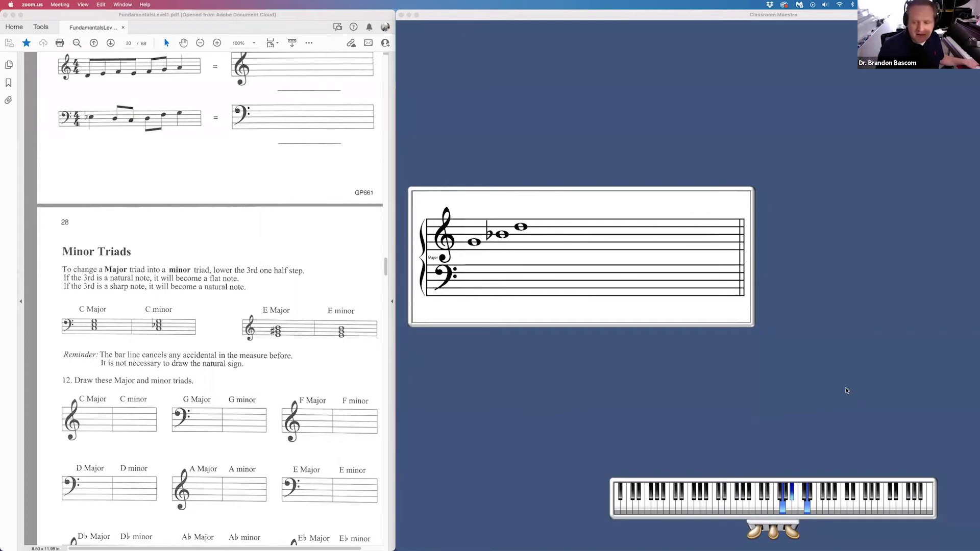
mouse_move(98, 327)
mouse_down()
mouse_move(155, 330)
mouse_move(110, 320)
mouse_move(131, 321)
mouse_up()
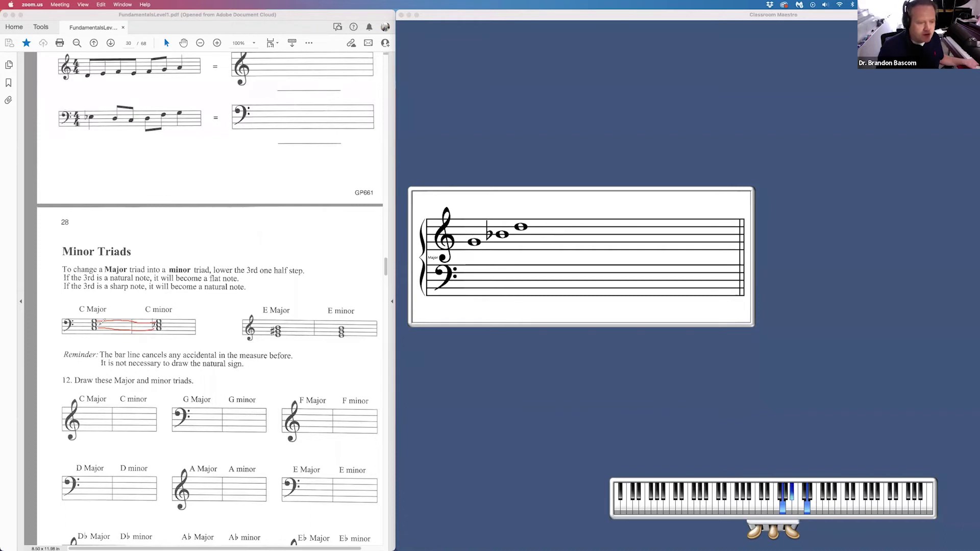
drag(113, 323, 126, 323)
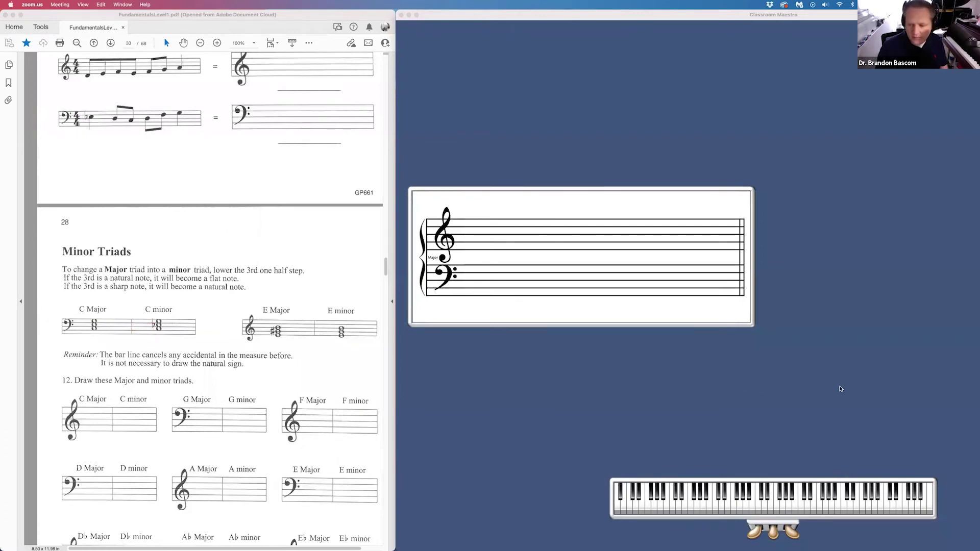
Scroll page 31 until exercise 13's triad grid and exercise 14's broken triads both show
scroll(182, 388, down, 5)
scroll(182, 388, down, 10)
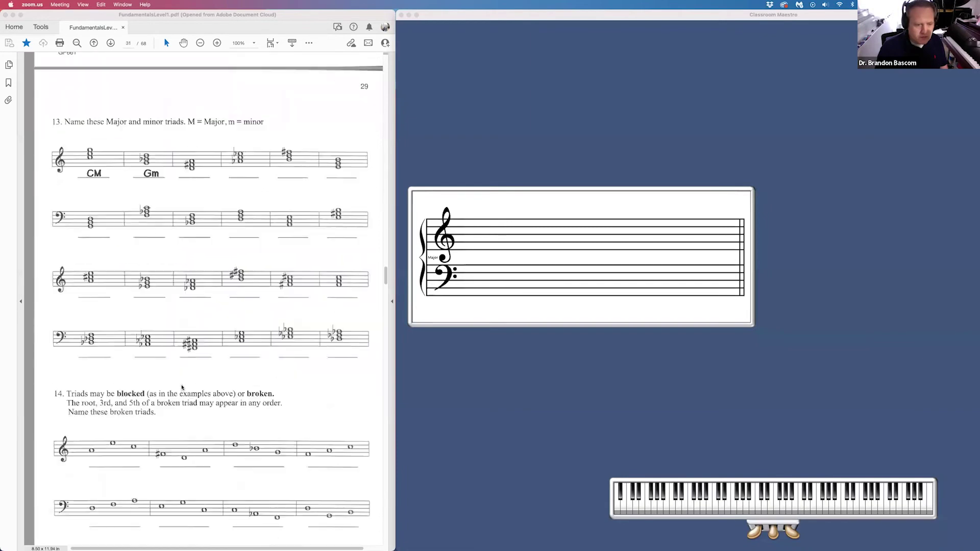
scroll(182, 388, up, 2)
scroll(182, 388, down, 1)
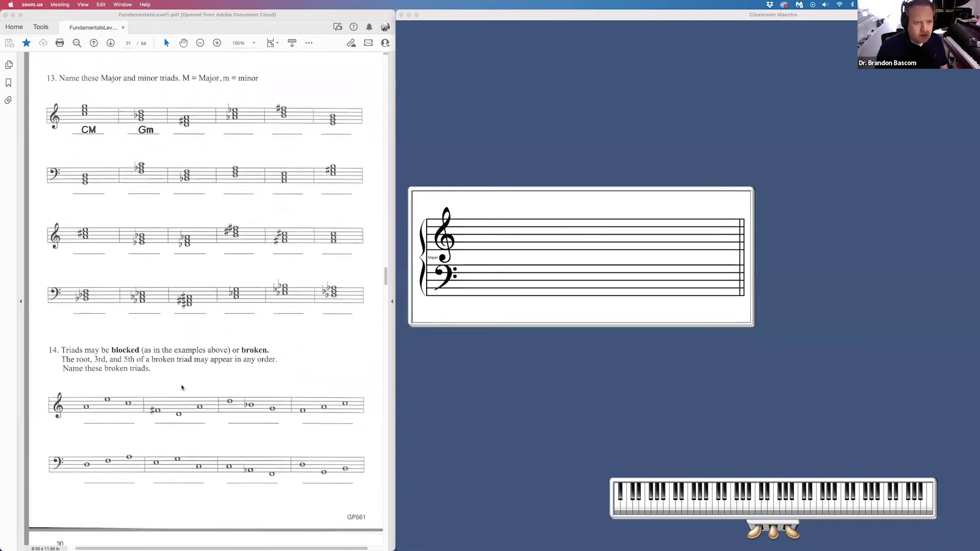
scroll(182, 388, up, 2)
scroll(182, 388, down, 2)
scroll(182, 388, down, 1)
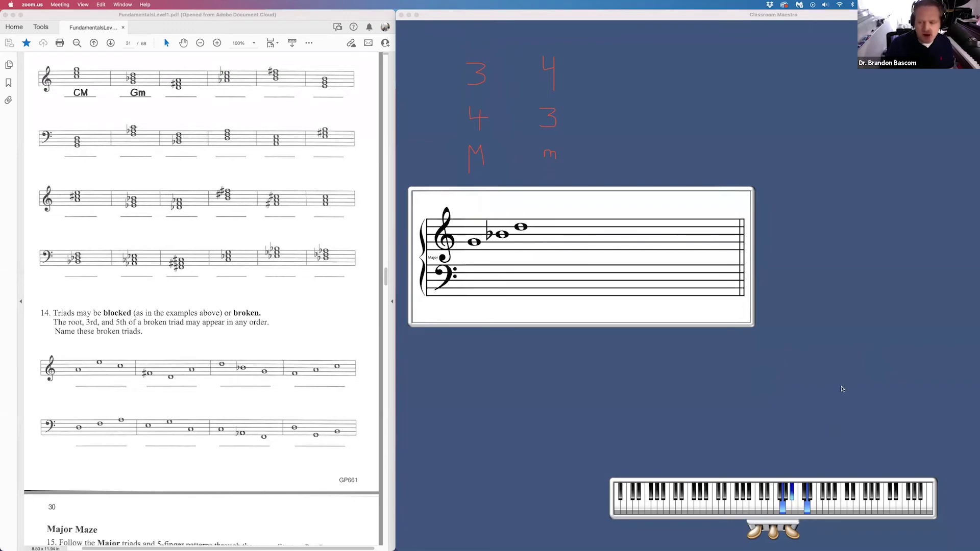
Write 'hs' after the red 3 and 4 of the M formula and the 4 and 3 of the m formula
click(493, 112)
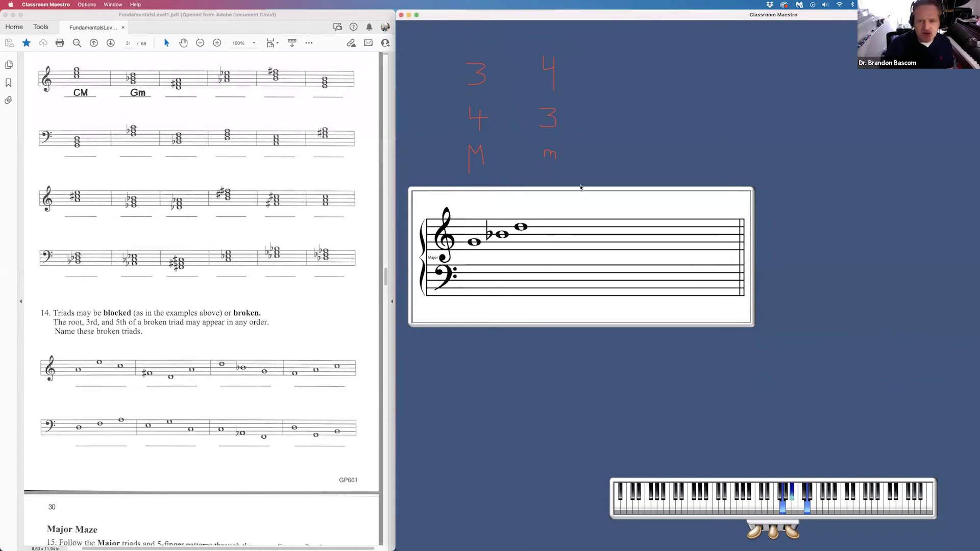
drag(494, 108, 503, 131)
mouse_move(491, 72)
mouse_down()
mouse_move(492, 88)
mouse_move(501, 88)
mouse_up()
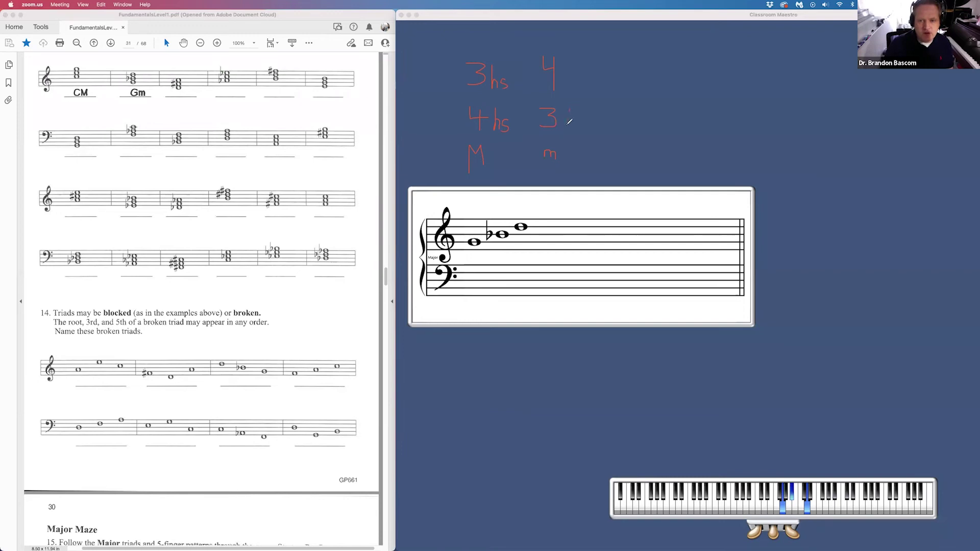
mouse_move(570, 112)
mouse_down()
mouse_move(567, 125)
mouse_move(582, 125)
mouse_move(574, 128)
mouse_up()
drag(571, 65, 576, 76)
drag(585, 74, 572, 79)
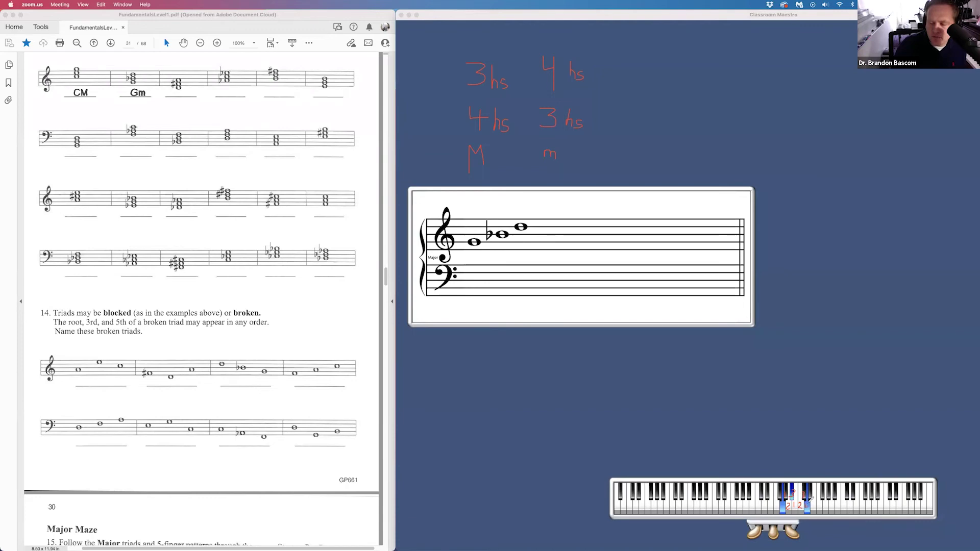
mouse_move(775, 547)
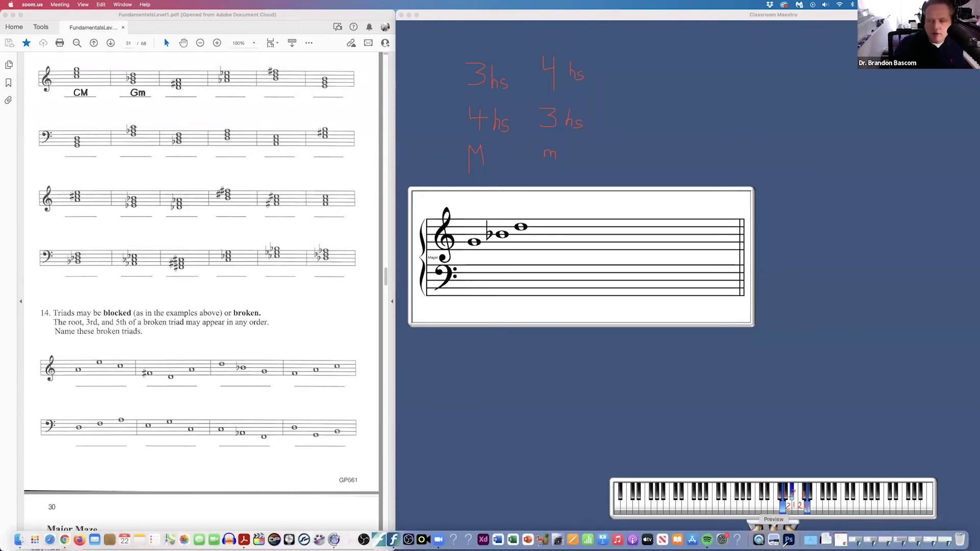
Circle the 4hs 3hs m formula, undo it, then mark finger numbers 2 and 1 on the piano keys
mouse_move(541, 31)
mouse_down()
mouse_move(521, 138)
mouse_move(556, 177)
mouse_up()
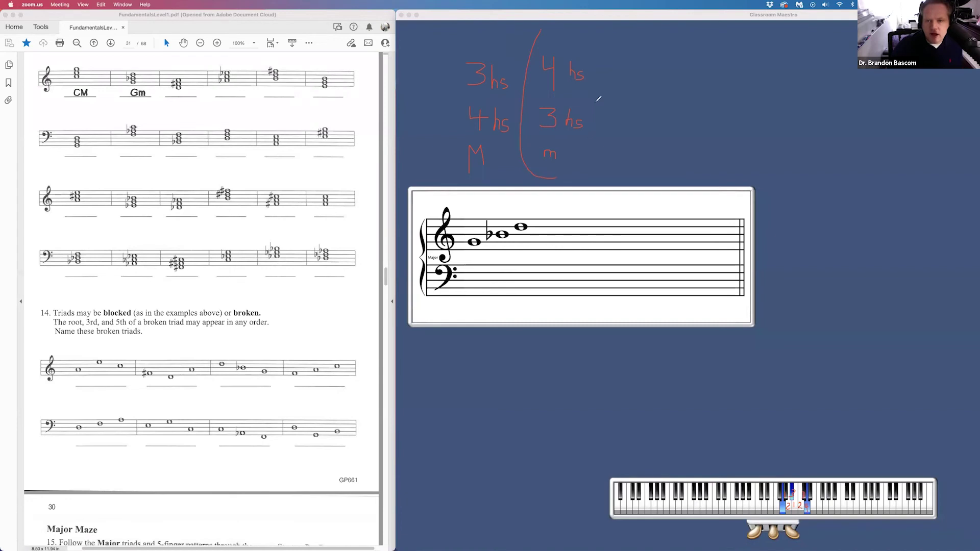
mouse_move(598, 98)
mouse_down()
mouse_move(567, 44)
mouse_move(547, 49)
mouse_up()
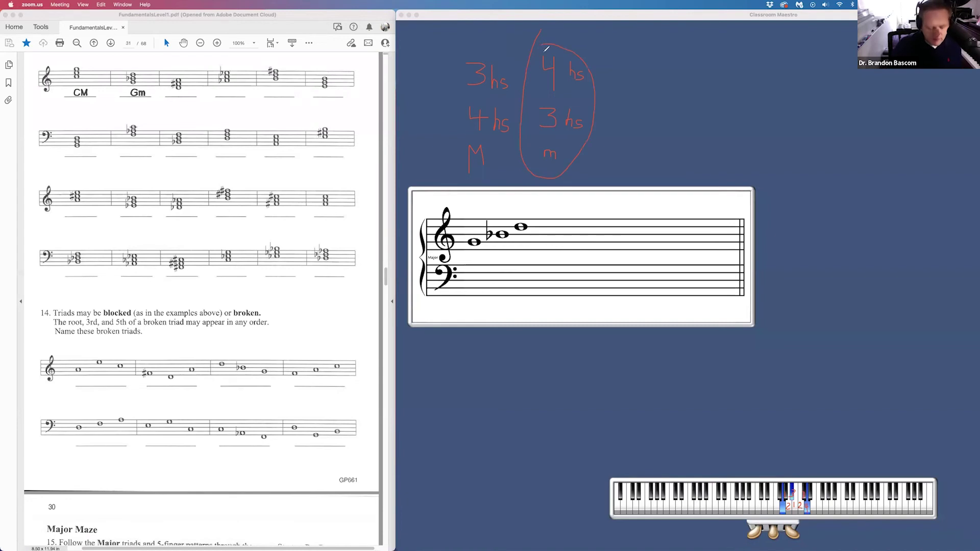
key(super+z)
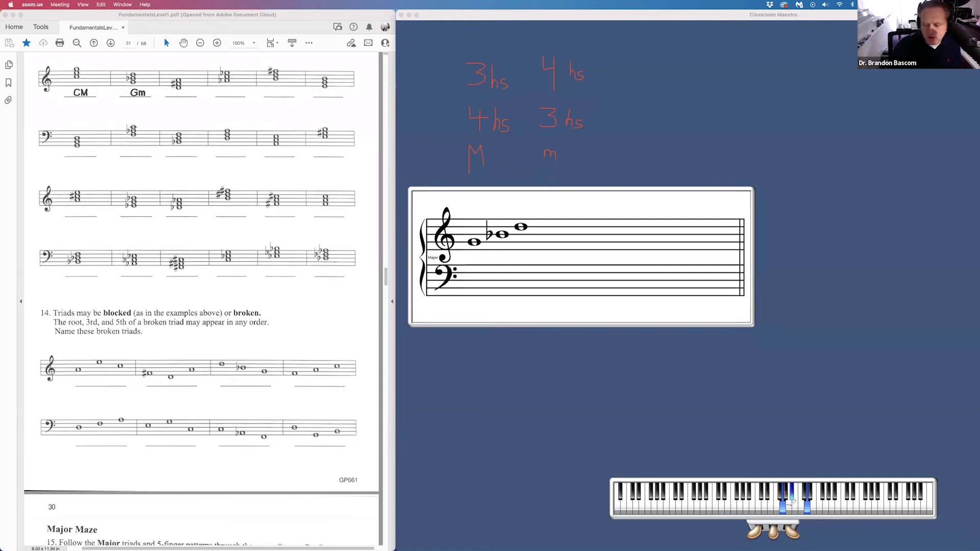
drag(788, 505, 795, 506)
drag(793, 501, 802, 509)
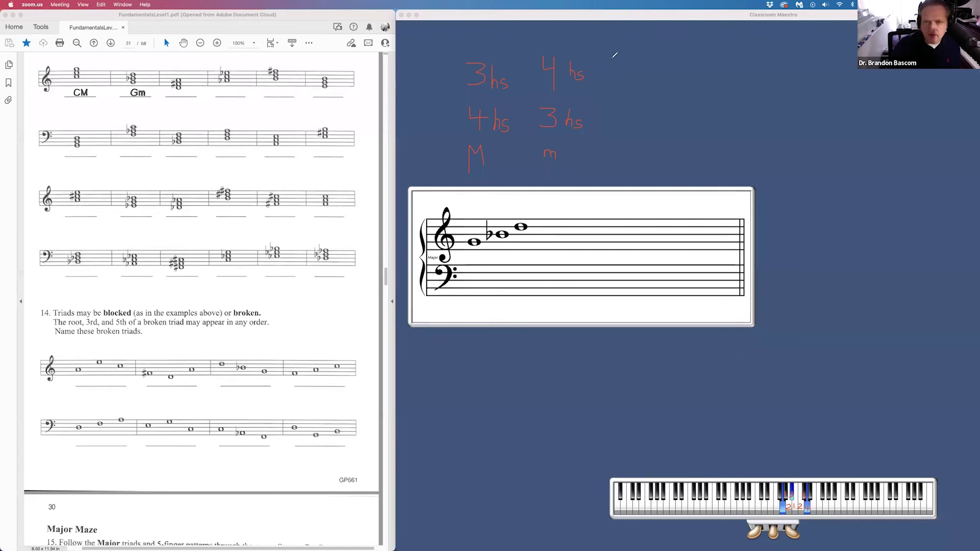
Loop the minor formula column, circle the chord's bottom note, and write g under the Gm example
mouse_move(629, 69)
mouse_down()
mouse_move(553, 46)
mouse_move(526, 141)
mouse_up()
mouse_move(536, 198)
mouse_down()
mouse_move(655, 117)
mouse_move(621, 38)
mouse_up()
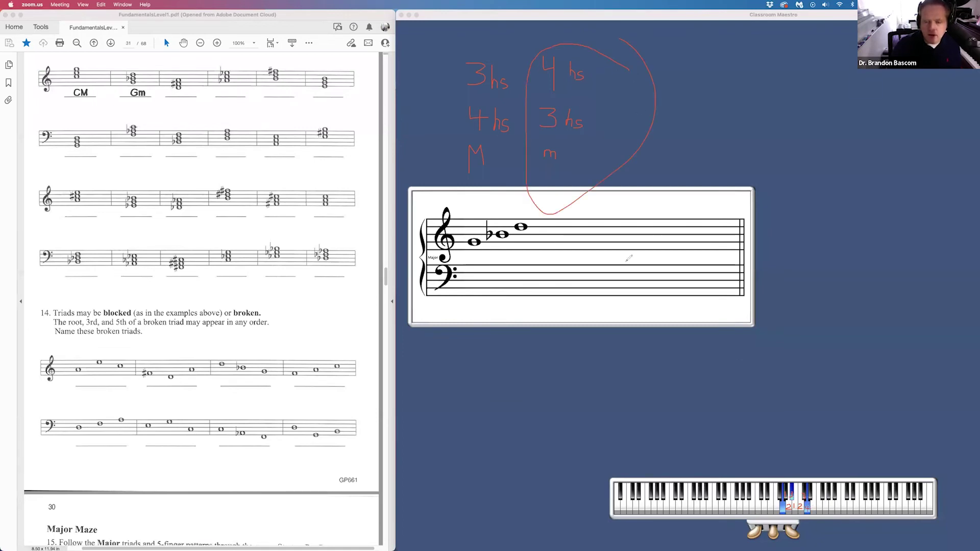
mouse_move(470, 229)
mouse_down()
mouse_move(485, 226)
mouse_move(473, 230)
mouse_up()
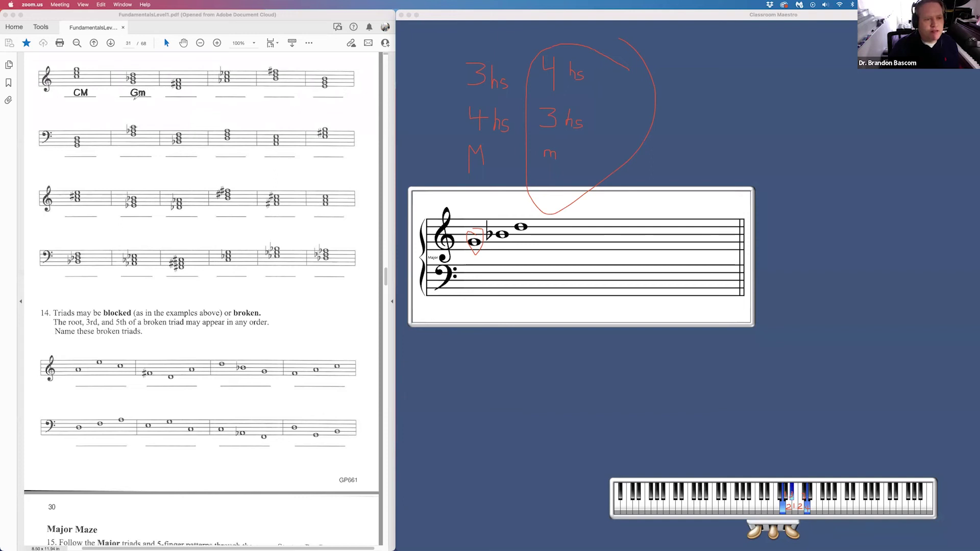
mouse_move(131, 100)
mouse_down()
mouse_move(129, 112)
mouse_move(150, 104)
mouse_up()
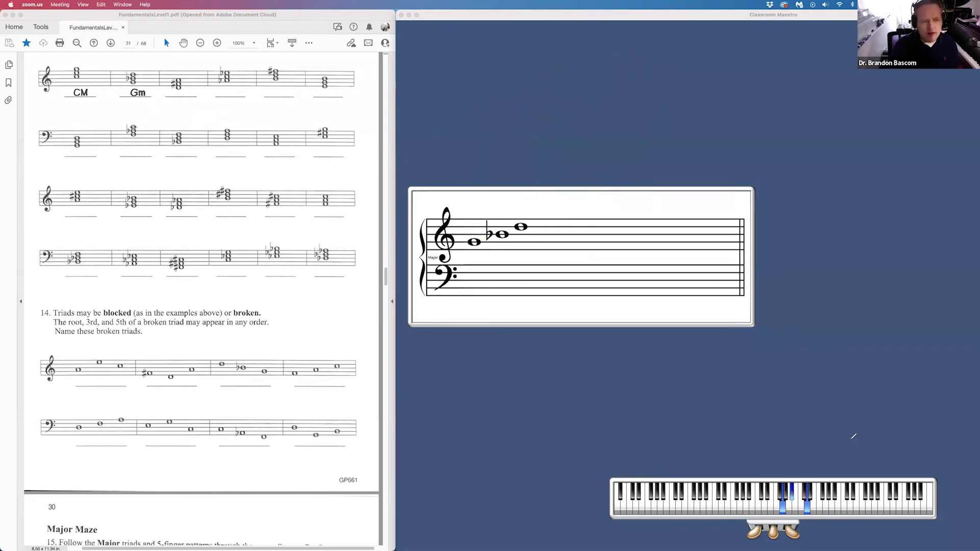
mouse_move(78, 356)
mouse_down()
mouse_move(64, 361)
mouse_move(126, 386)
mouse_move(53, 352)
mouse_up()
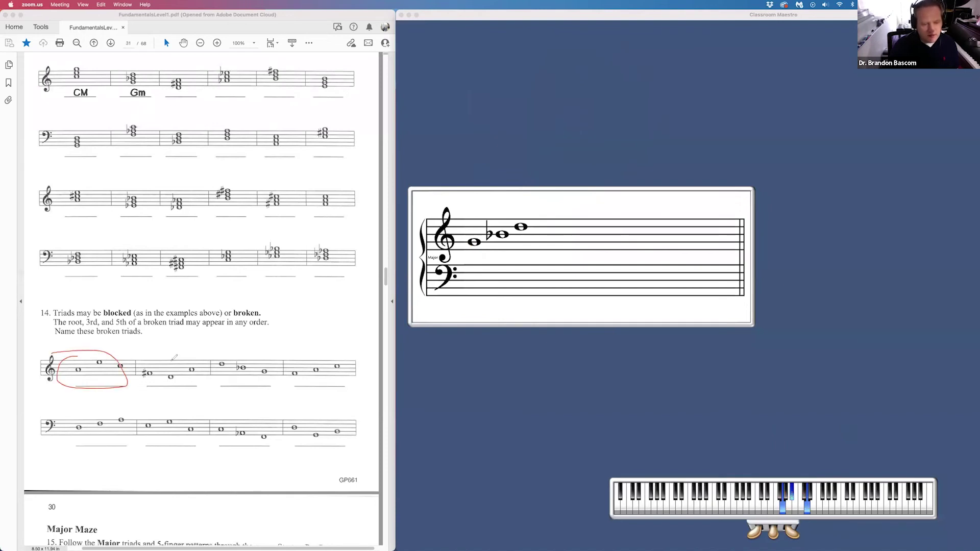
mouse_move(174, 358)
mouse_down()
mouse_move(139, 364)
mouse_move(197, 387)
mouse_move(170, 360)
mouse_move(170, 378)
mouse_up()
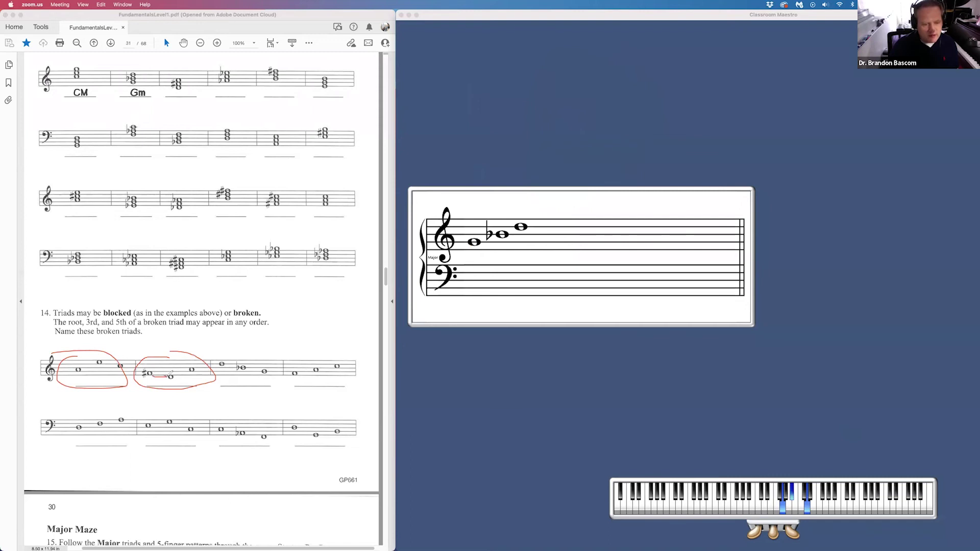
drag(240, 368, 262, 366)
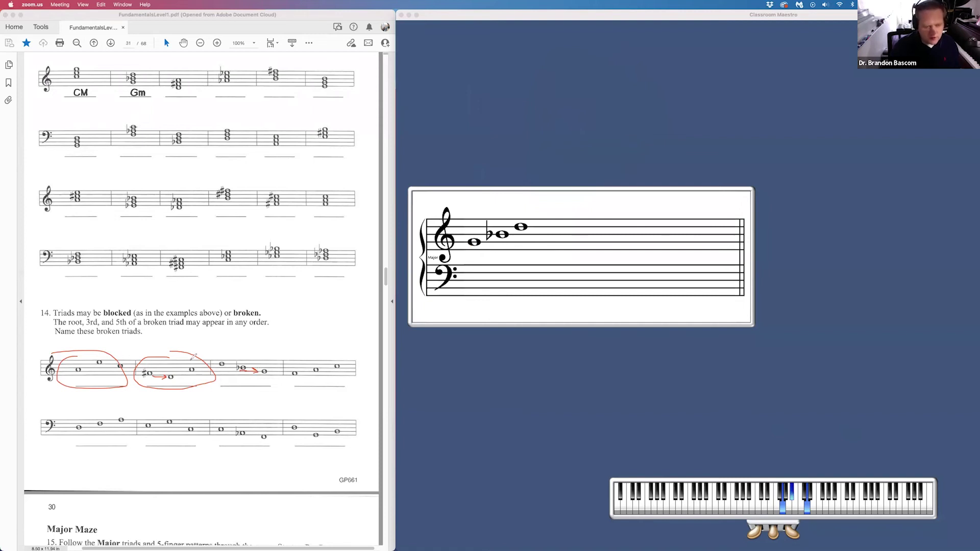
key(super+z)
key(super+z)
key(super+z)
key(super+z)
key(super+z)
key(super+z)
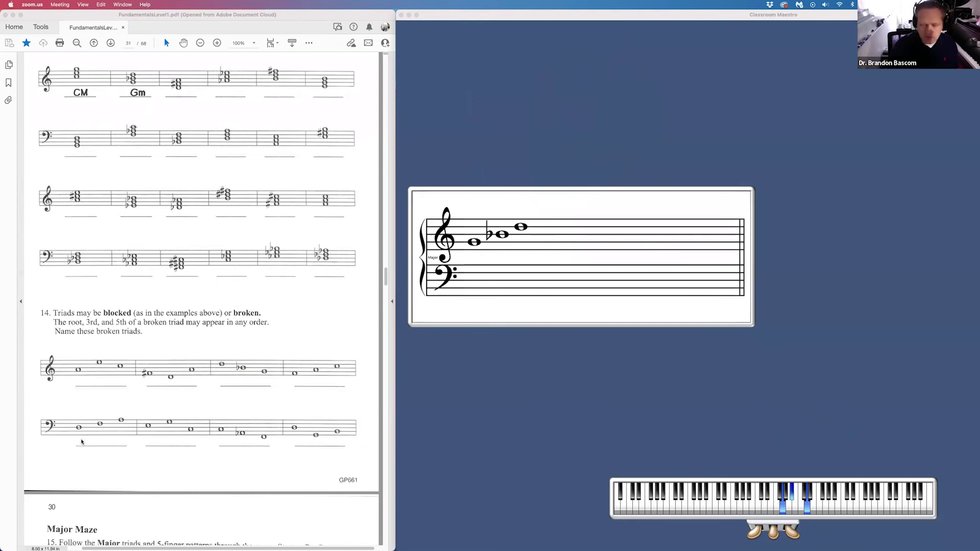
Scroll down to page 32 so the Major Maze from Da Capo to al fine is visible
scroll(81, 442, down, 10)
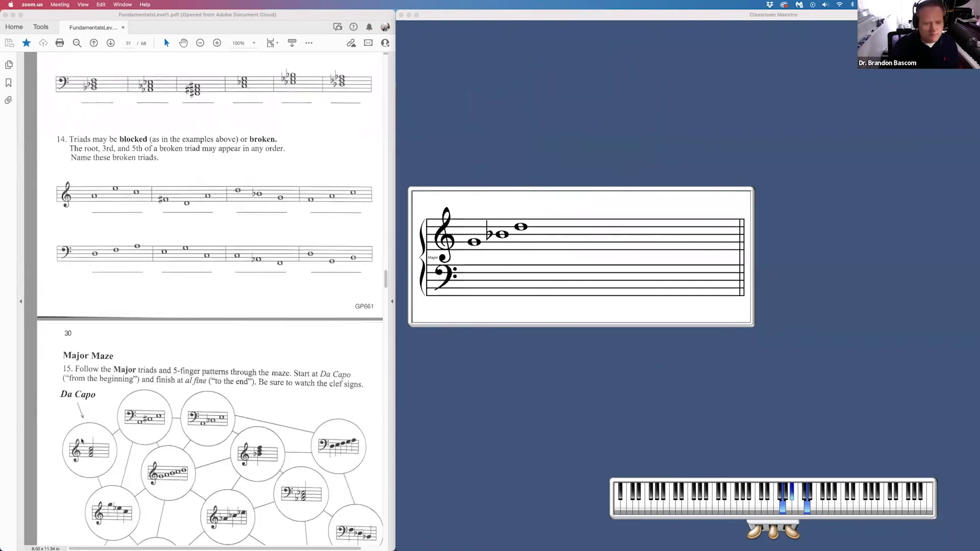
scroll(82, 442, down, 2)
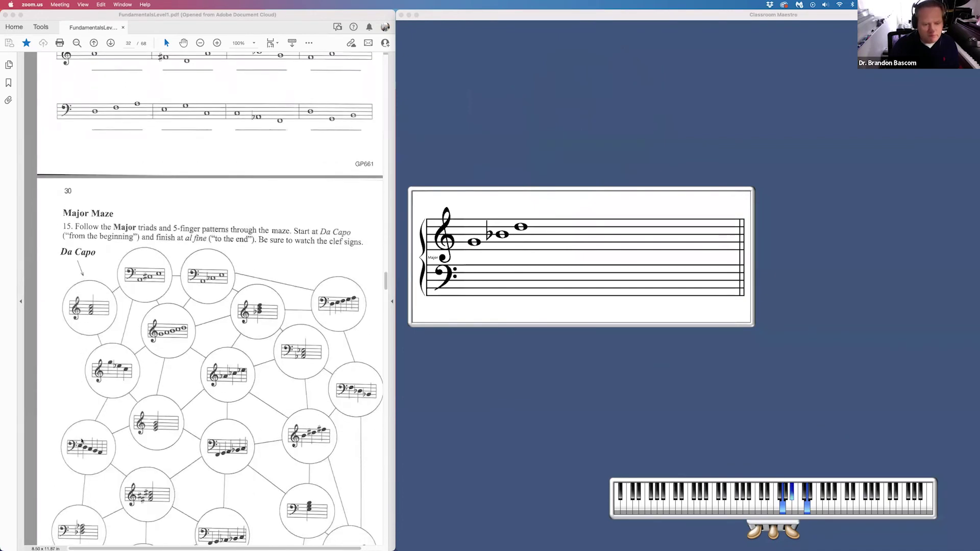
scroll(88, 436, down, 4)
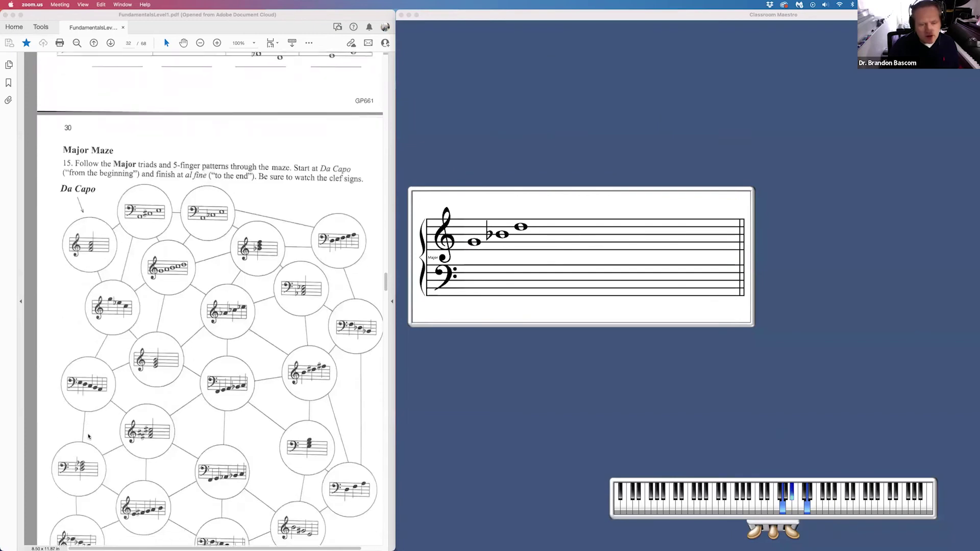
scroll(88, 436, down, 1)
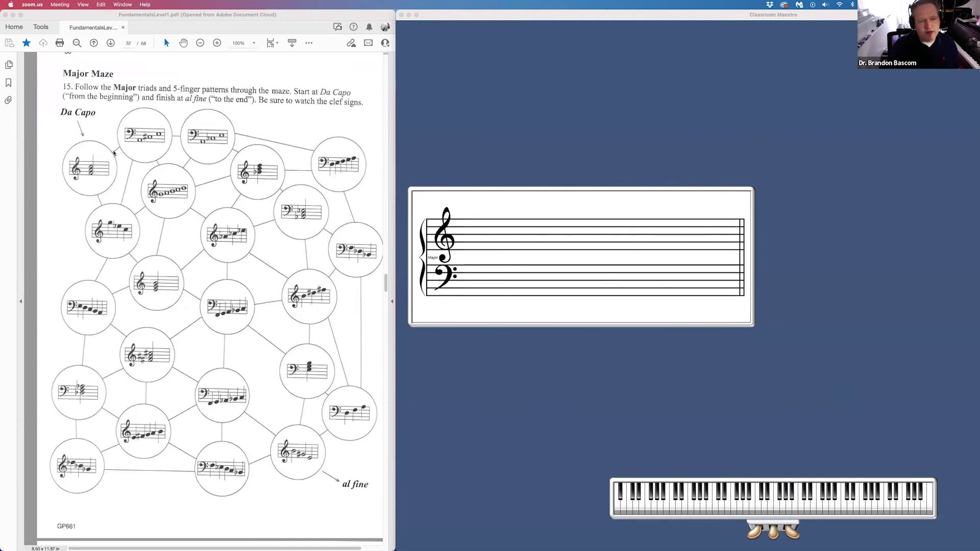
Draw red path strokes from the Da Capo circle toward the treble and top bass-clef circles
drag(112, 153, 120, 146)
drag(96, 195, 98, 202)
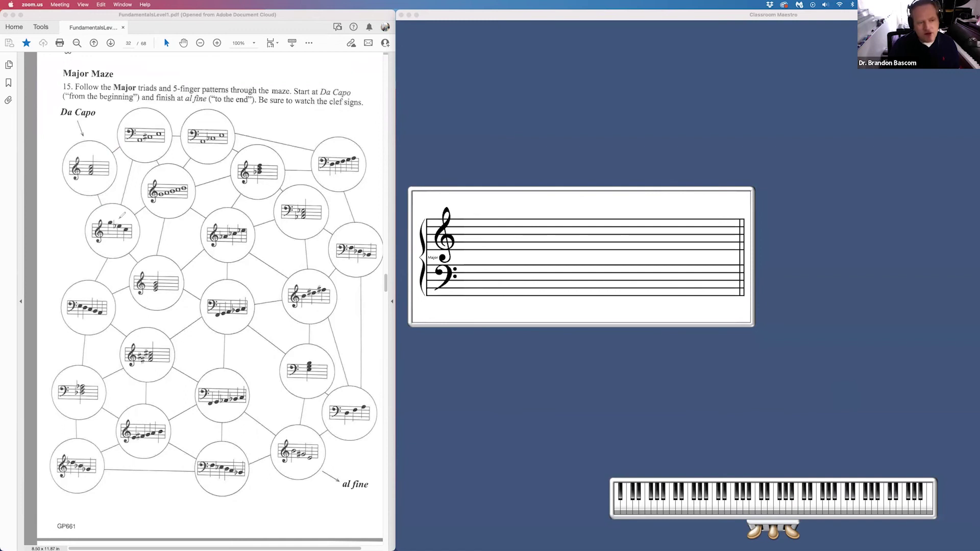
mouse_move(99, 211)
mouse_down()
mouse_move(105, 244)
mouse_move(98, 219)
mouse_up()
mouse_move(155, 124)
mouse_down()
mouse_move(133, 126)
mouse_move(187, 139)
mouse_move(128, 122)
mouse_up()
drag(116, 149, 123, 142)
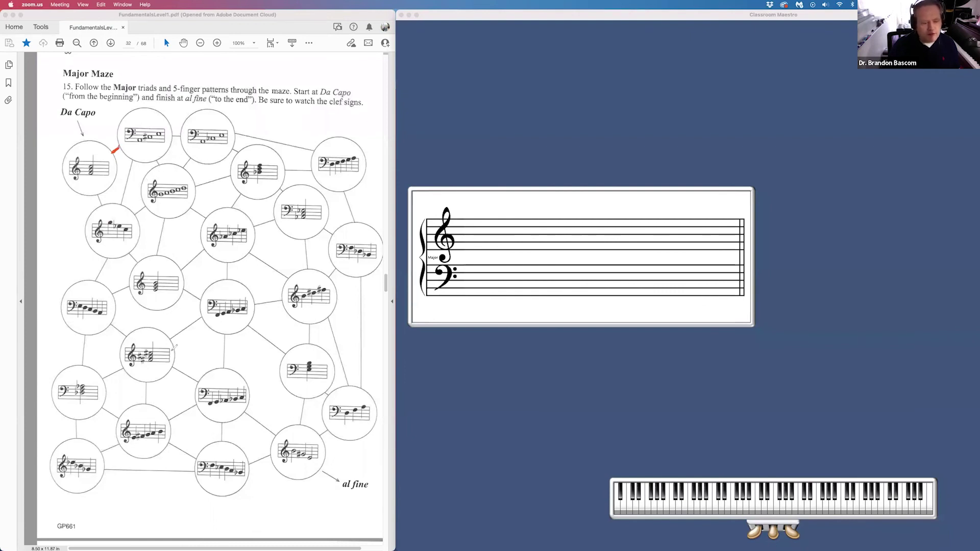
Circle 'al fine' in red and undo the extra stroke near the top circles
mouse_move(352, 475)
mouse_down()
mouse_move(358, 503)
mouse_move(386, 493)
mouse_up()
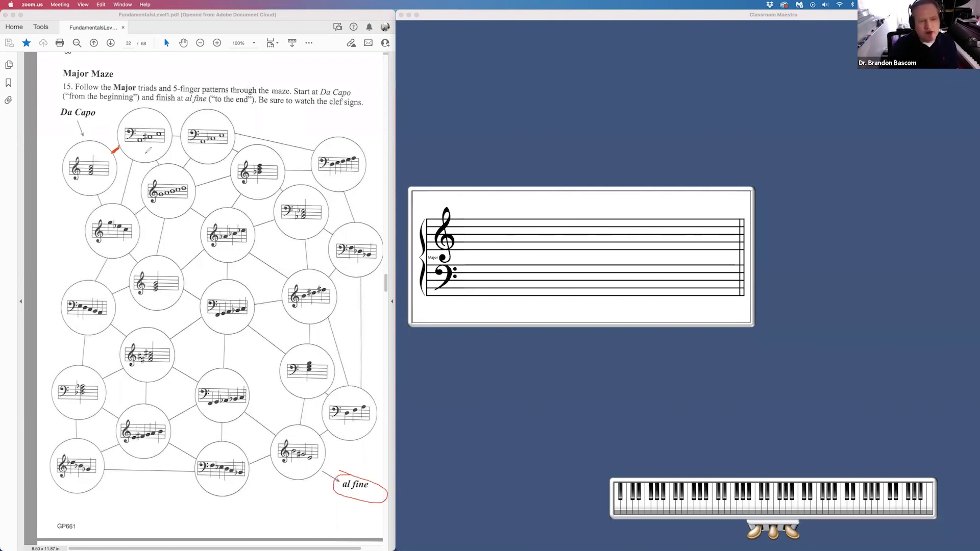
mouse_move(137, 153)
mouse_down()
mouse_move(124, 164)
mouse_move(149, 166)
mouse_move(184, 133)
mouse_up()
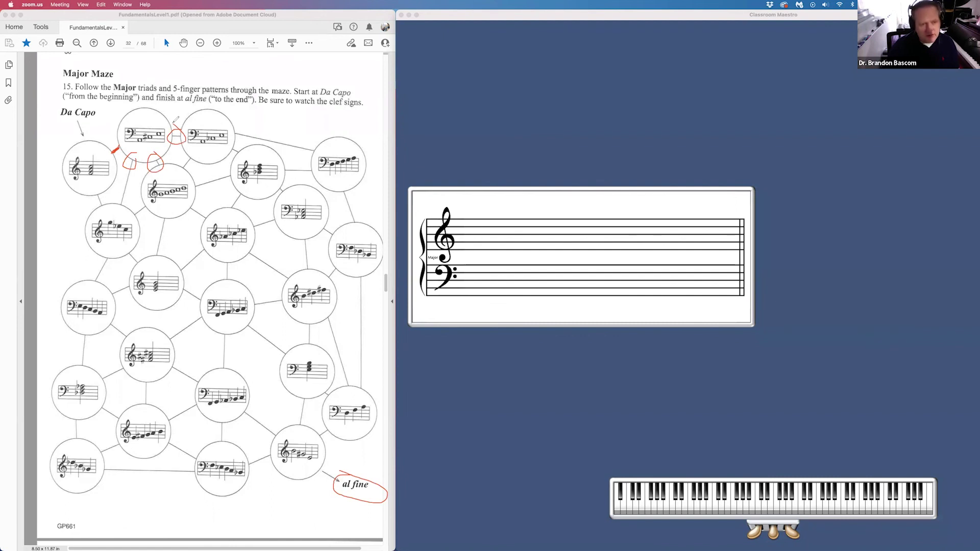
key(super+z)
key(super+z)
key(super+z)
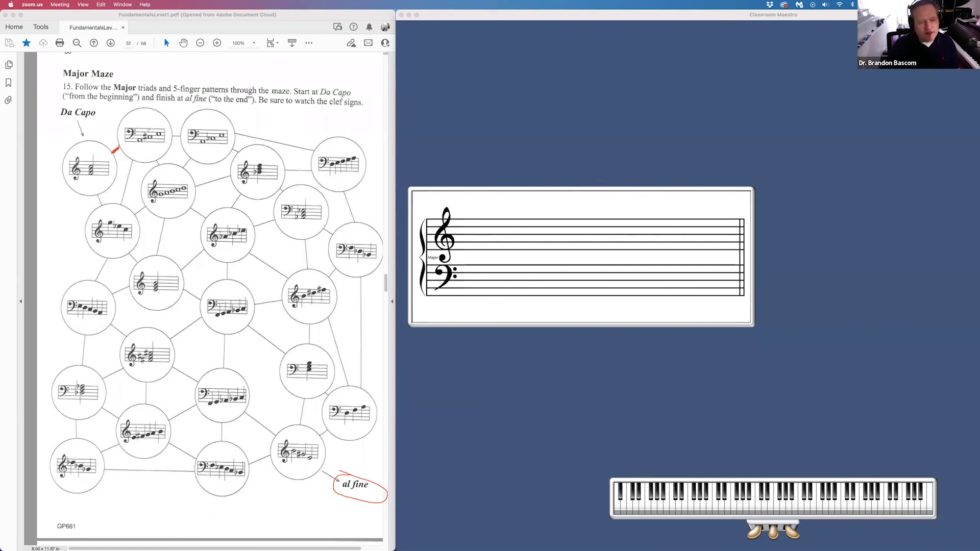